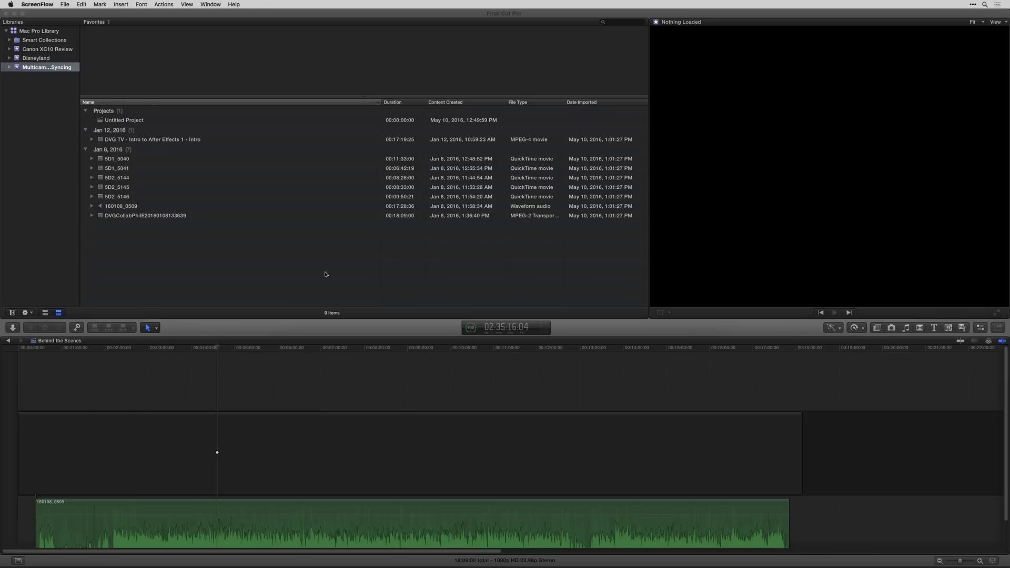
- Bring Final Cut Pro to the front with the Multicam Syncing library's clips listed
click(125, 226)
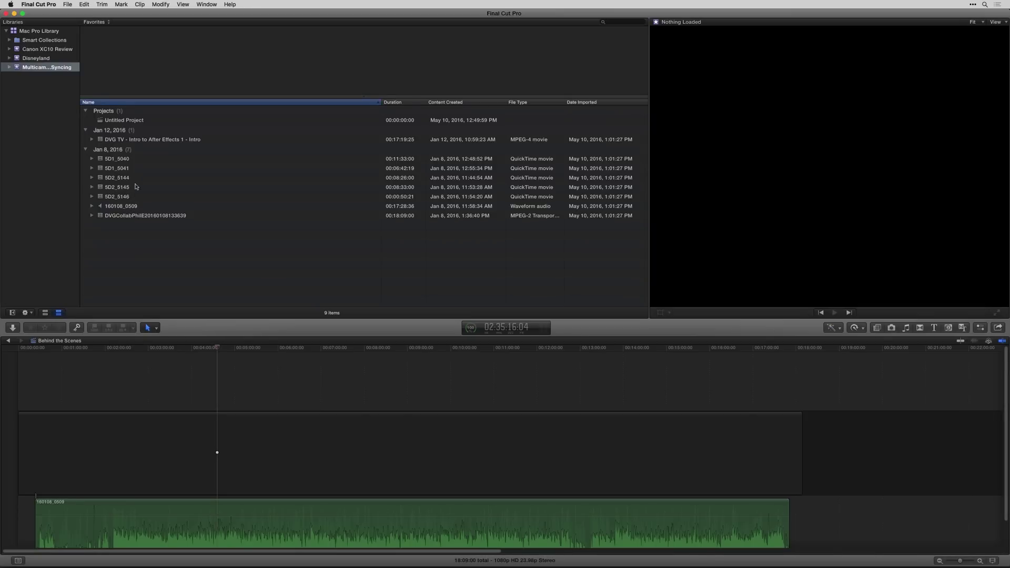
- Preview 5D1_5040, 5D1_5041, 5D2_5144, 160108_0509 and DVGCollabPhilE, then select all seven Jan 8 clips
click(125, 159)
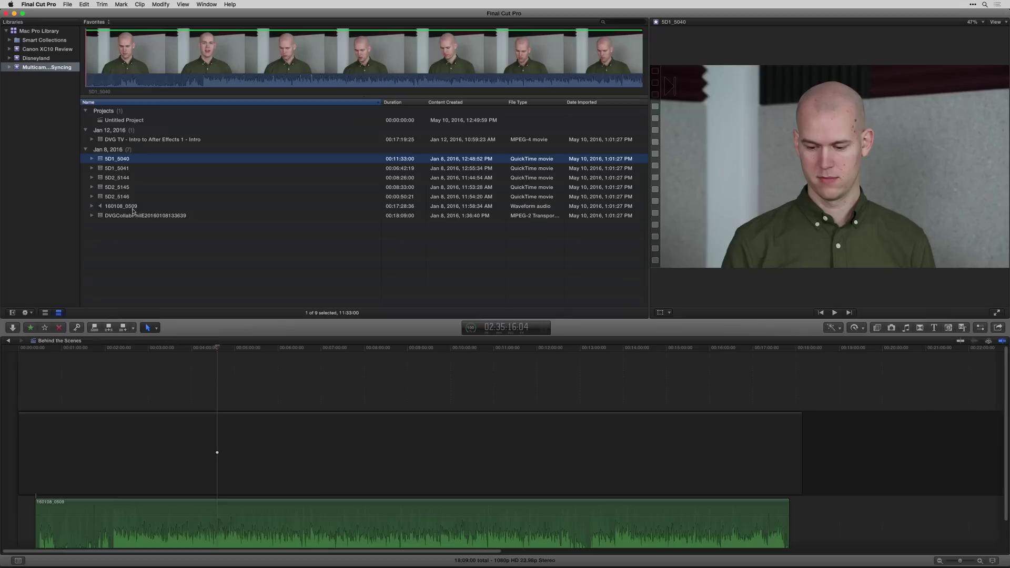
click(127, 169)
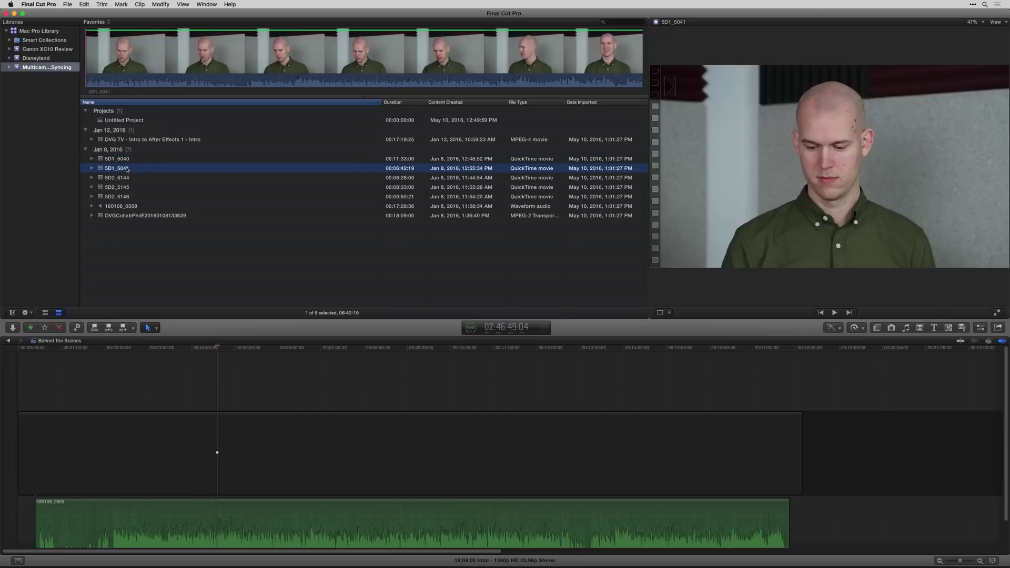
click(127, 178)
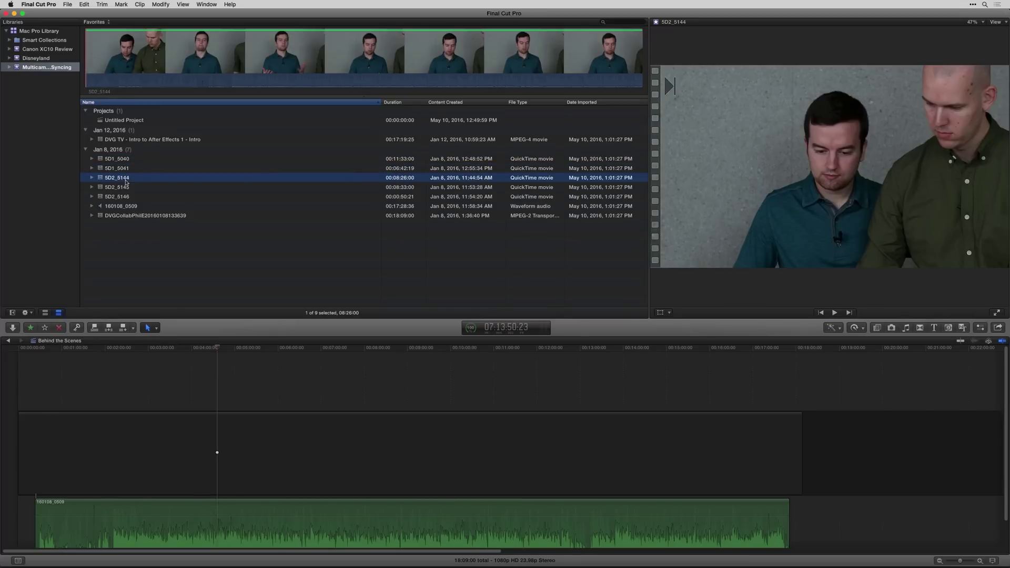
click(127, 207)
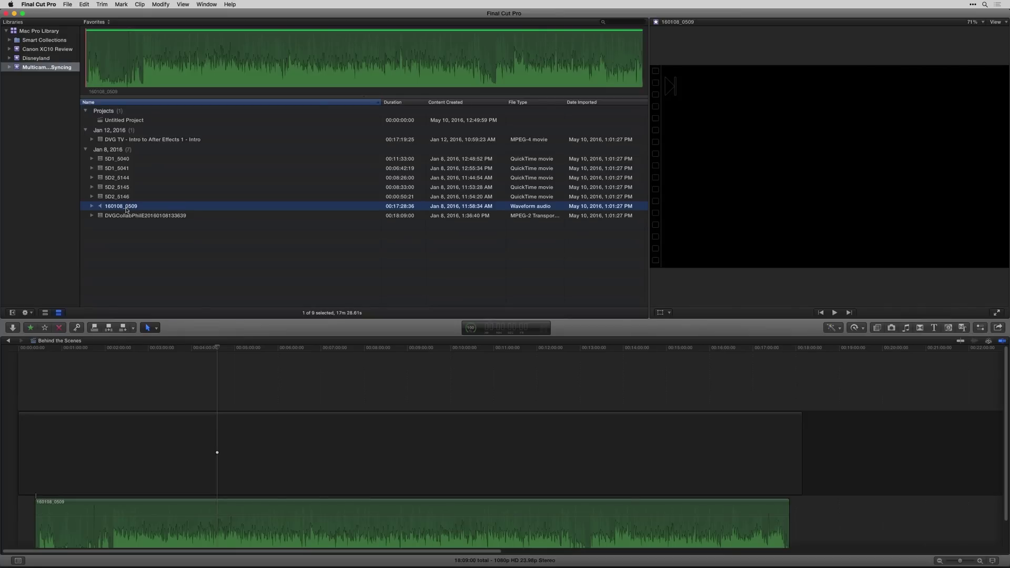
click(126, 216)
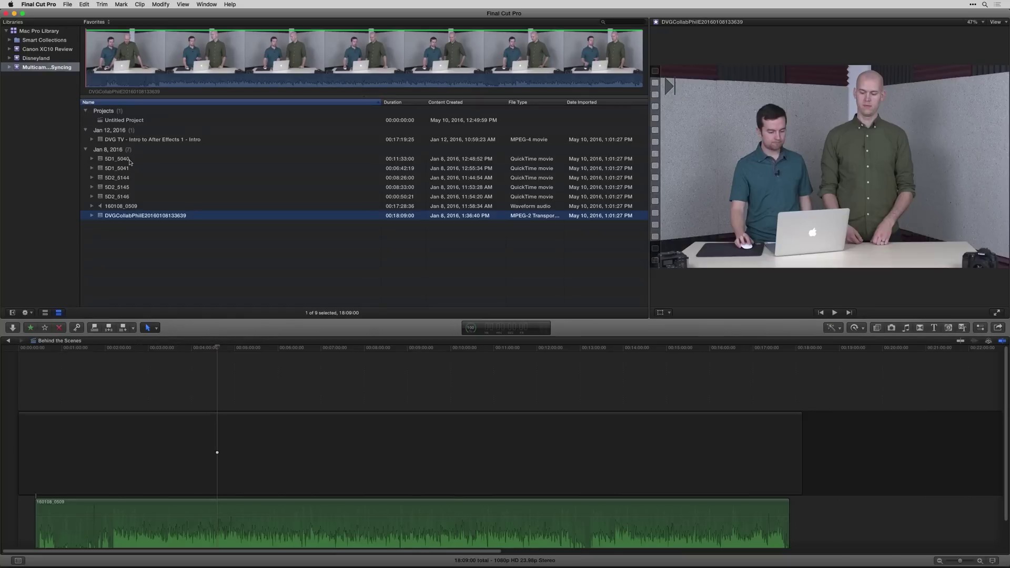
shift+click(129, 162)
- Start a new multicam clip from the selected clips and name it 'Multicam 3 Camera'
right_click(129, 162)
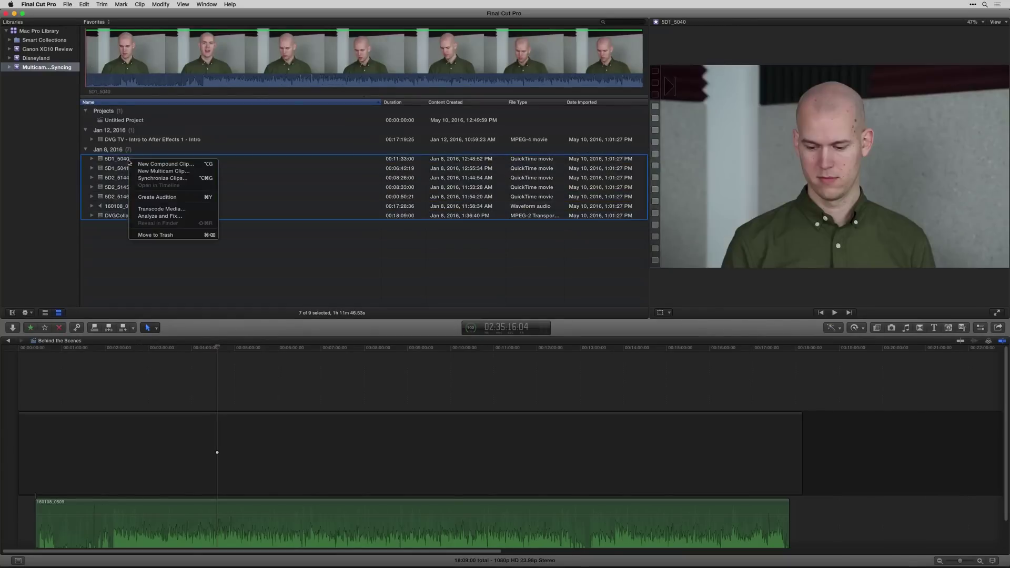
click(165, 172)
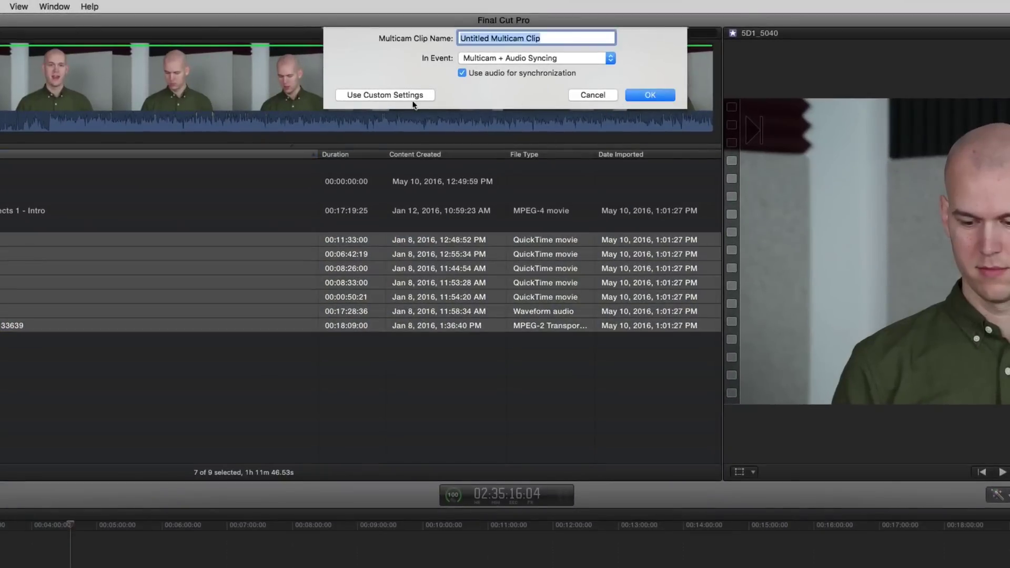
click(411, 96)
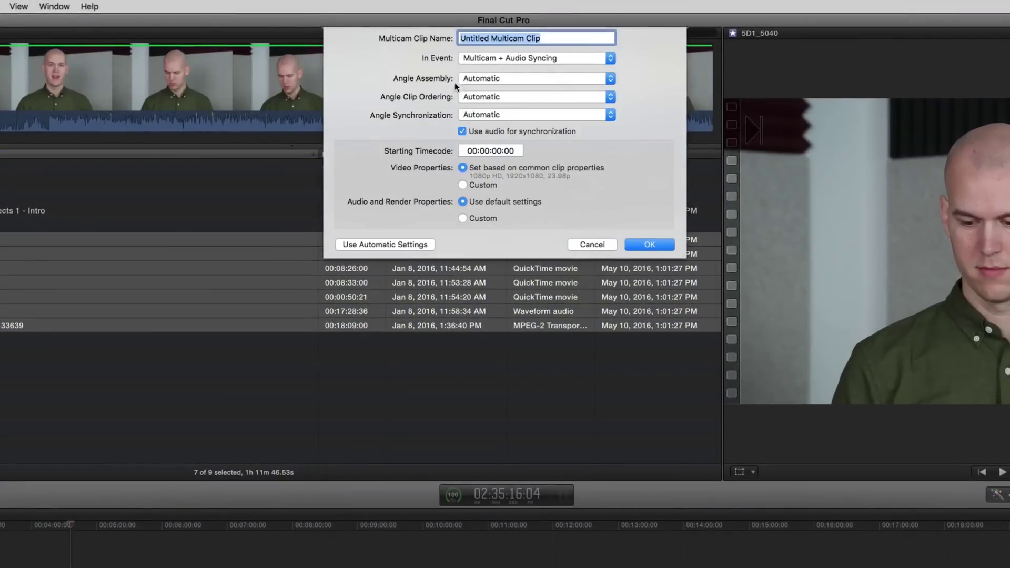
click(410, 246)
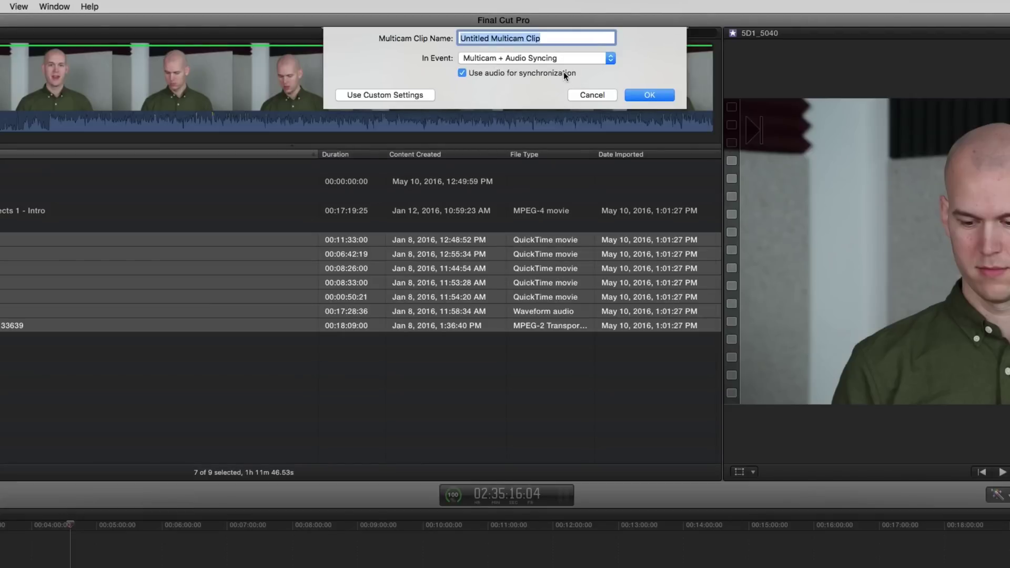
text(Multic)
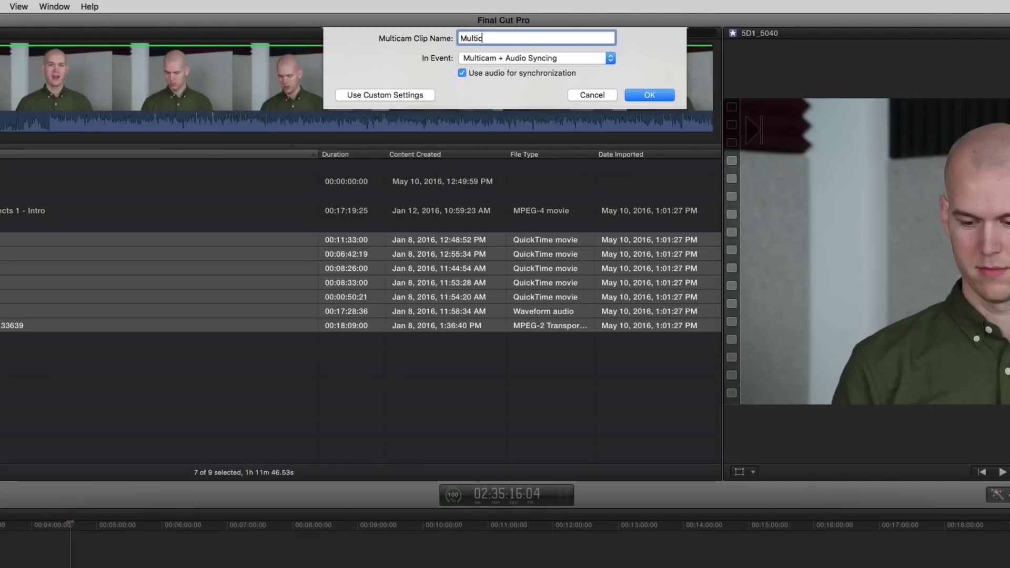
text(am 3 Camera)
- Keep angle assembly, clip ordering and synchronization on Automatic, then create the multicam clip
click(385, 94)
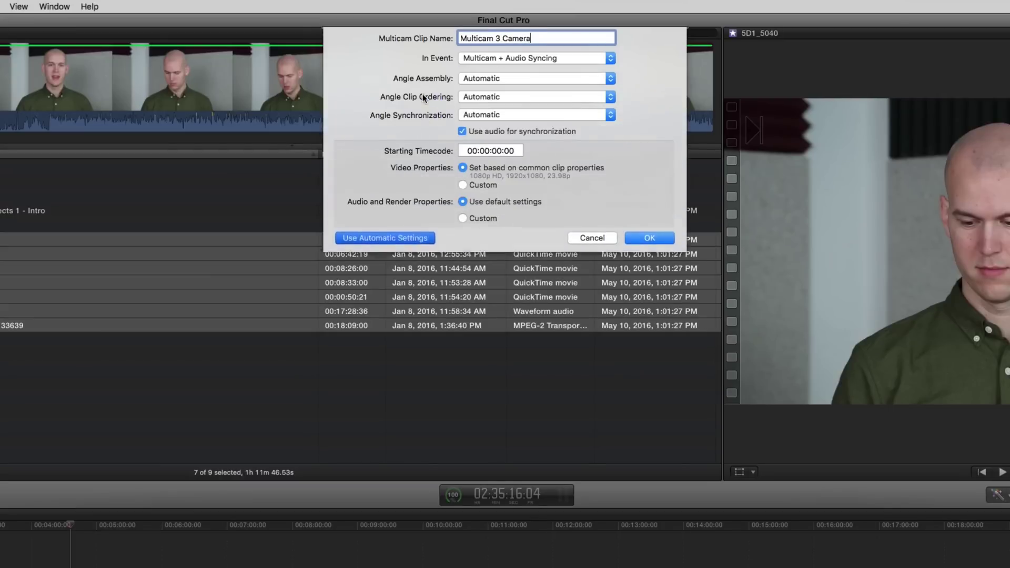
click(500, 78)
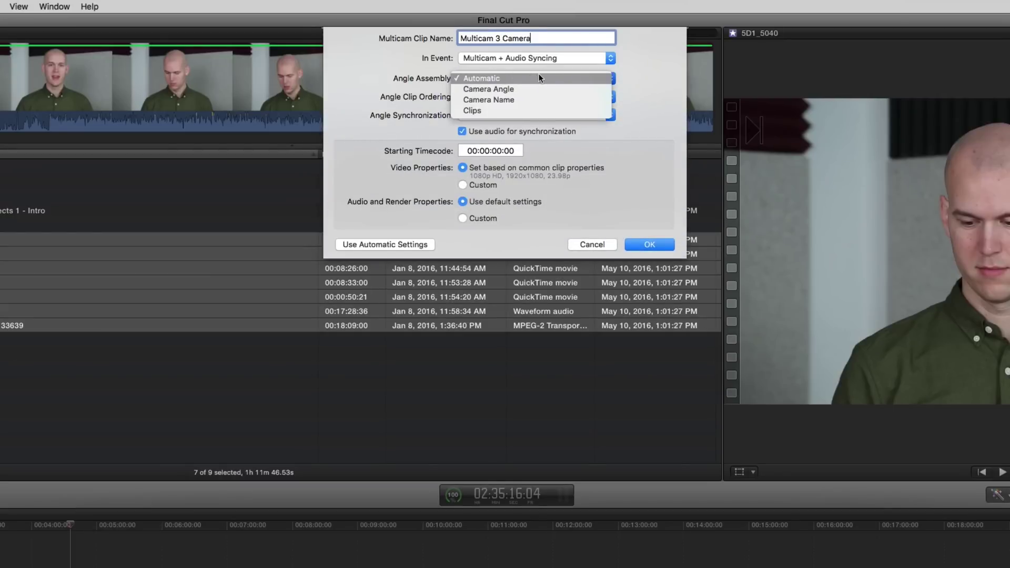
click(603, 77)
click(607, 96)
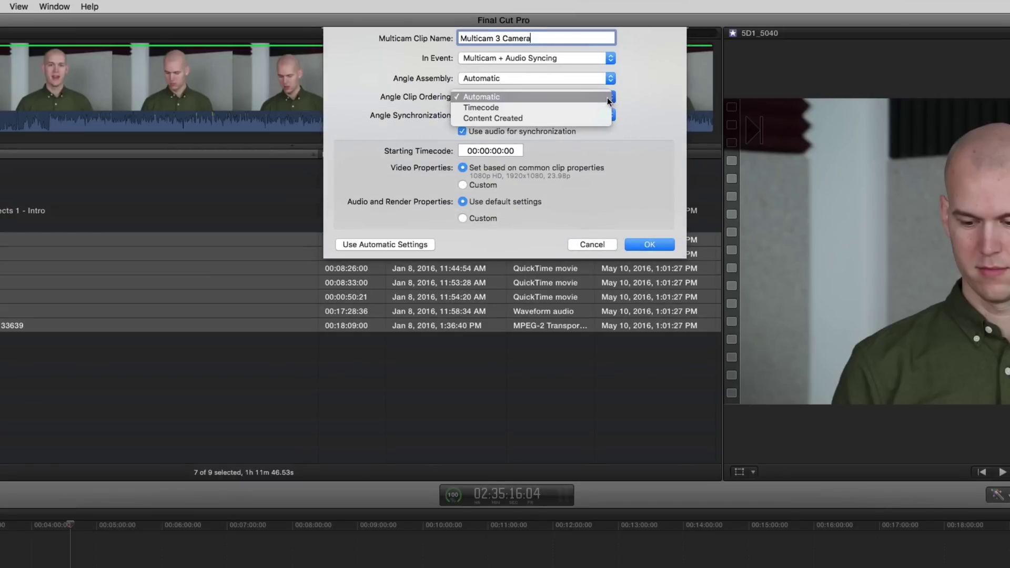
click(639, 88)
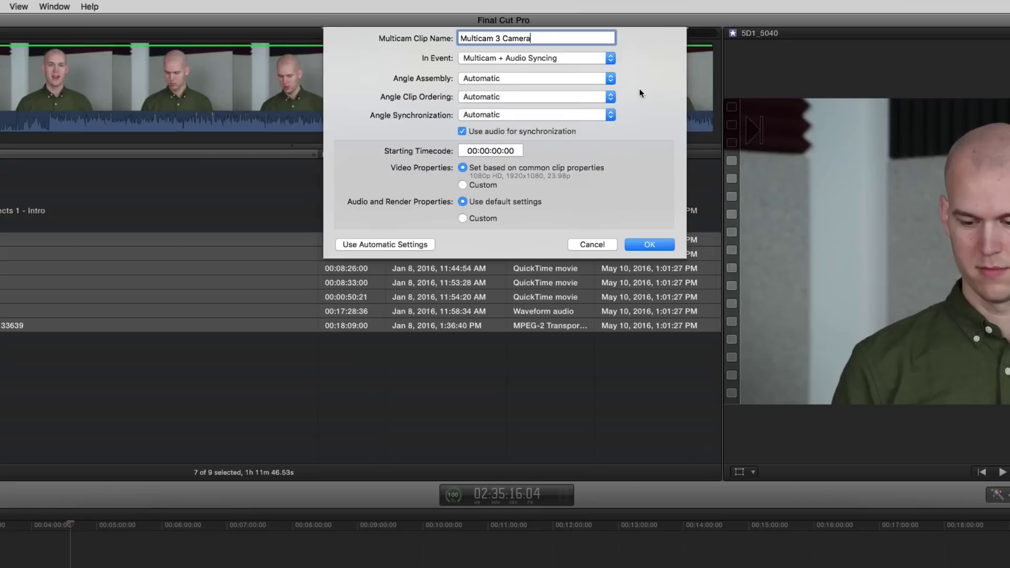
click(568, 115)
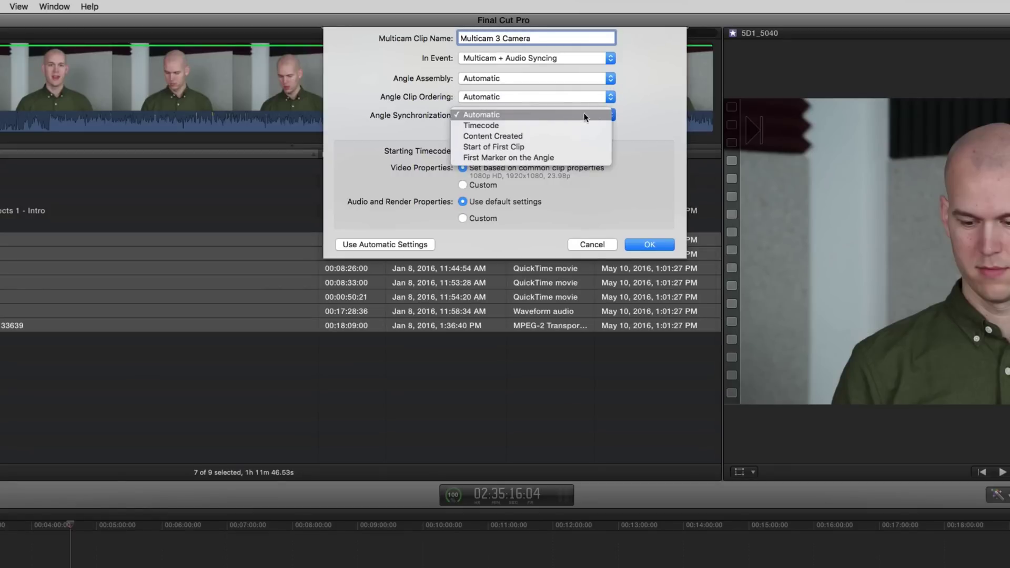
click(639, 93)
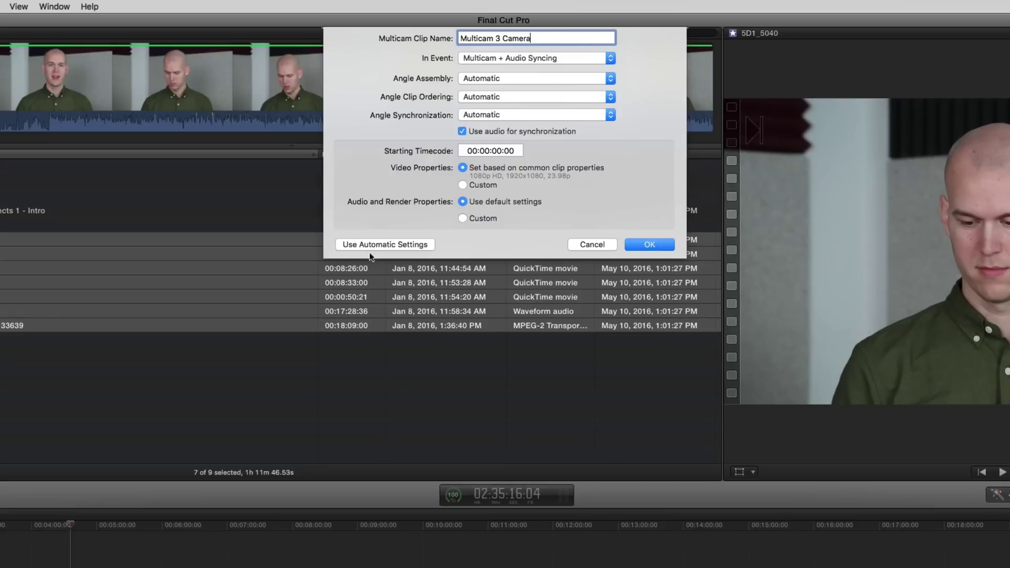
click(389, 246)
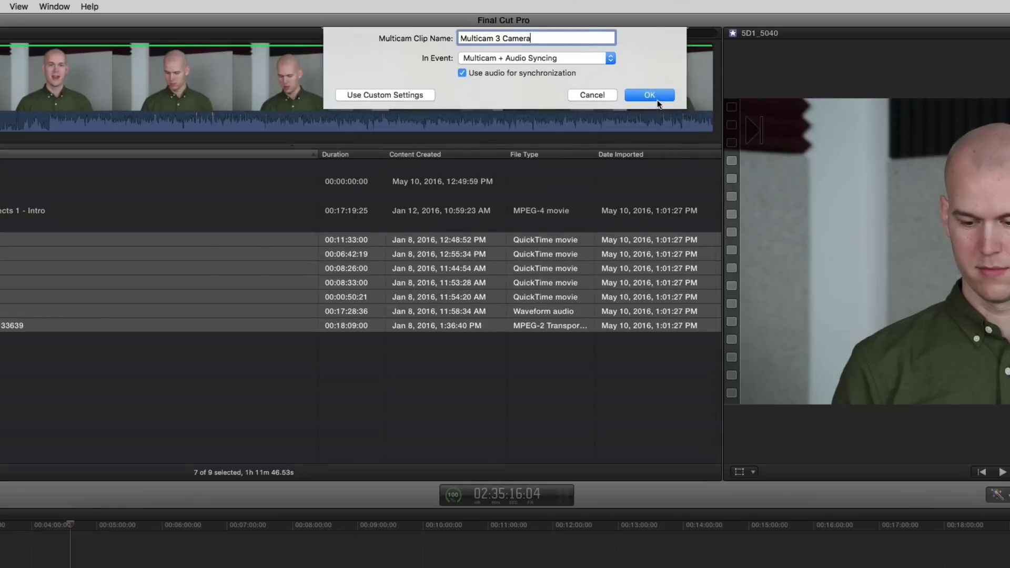
click(641, 93)
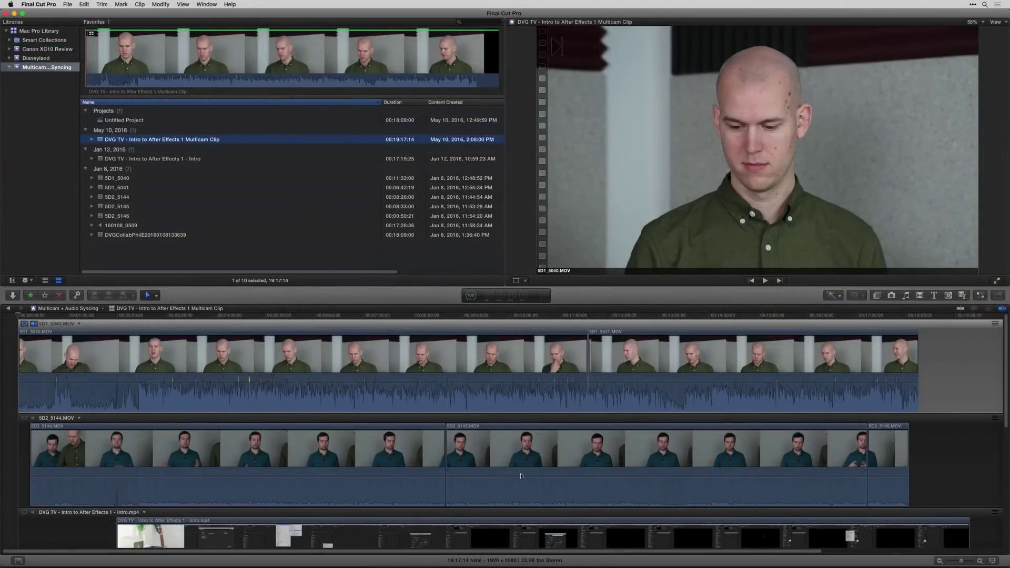
- Lower the timeline clip height so all five angles fit, then put the playhead at 2:21:02
click(993, 561)
drag(974, 525, 955, 525)
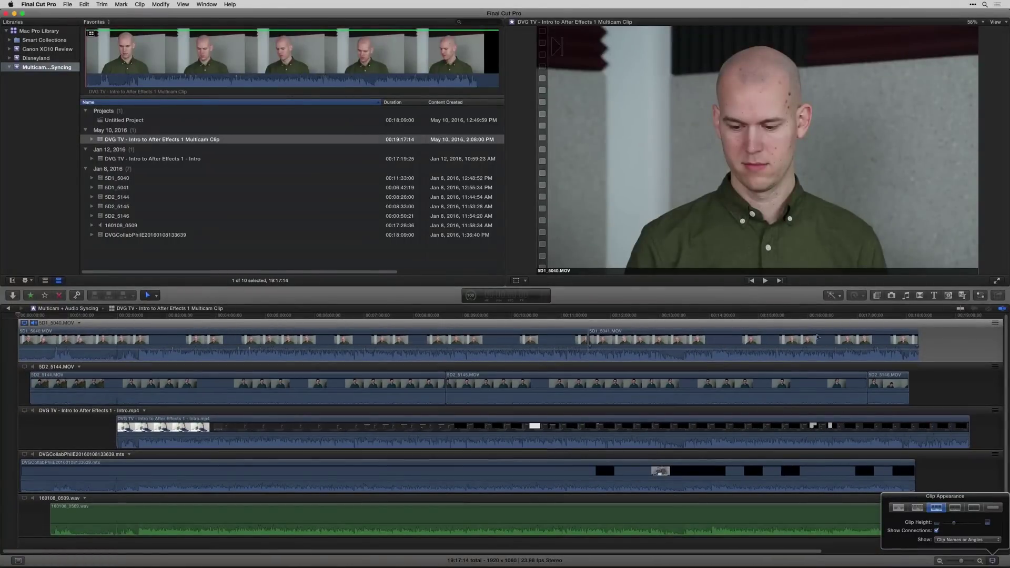
click(992, 559)
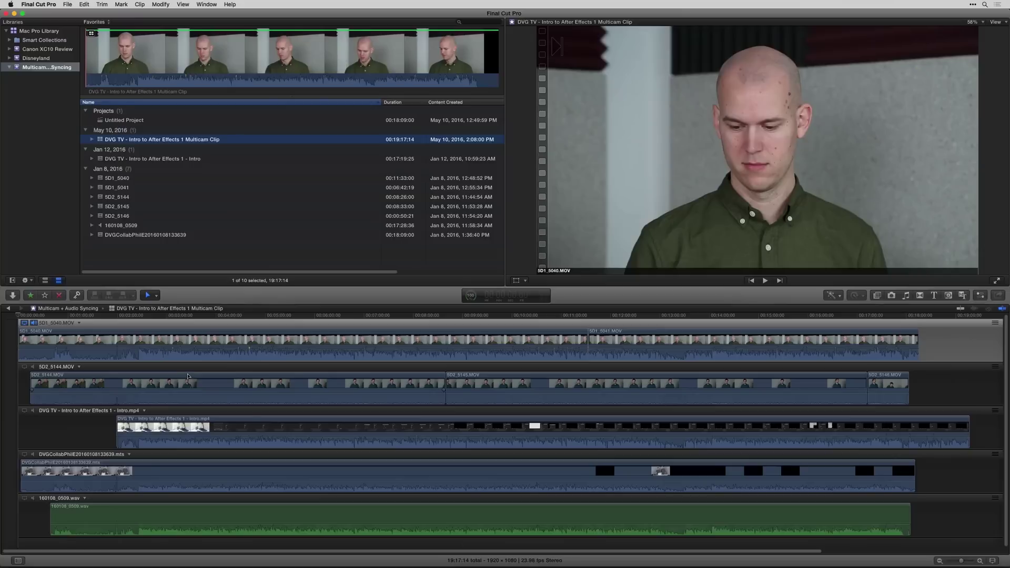
click(137, 317)
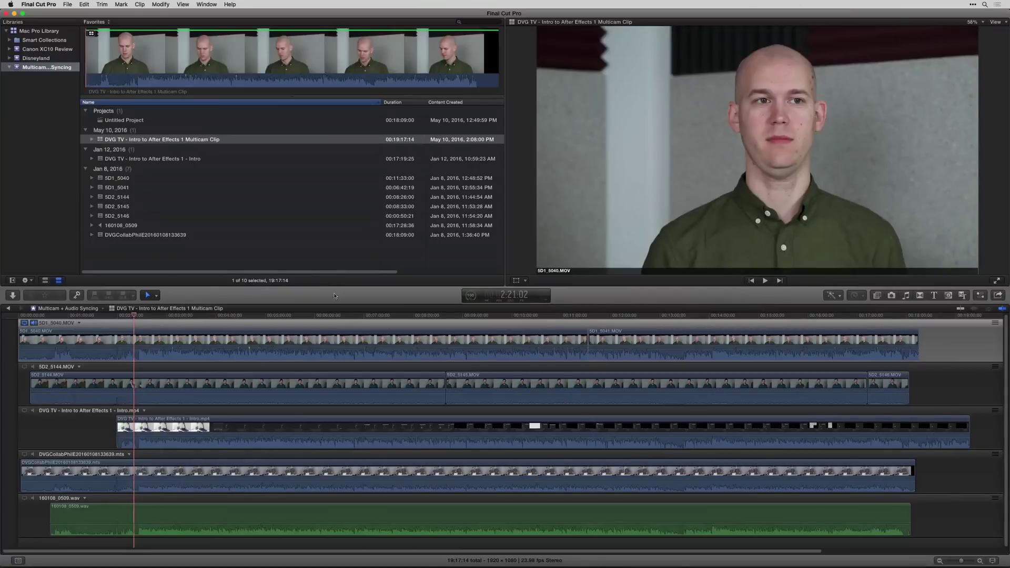
- Edit the multicam clip into the Untitled Project, accepting 1080p HD 23.98p video properties
double_click(102, 121)
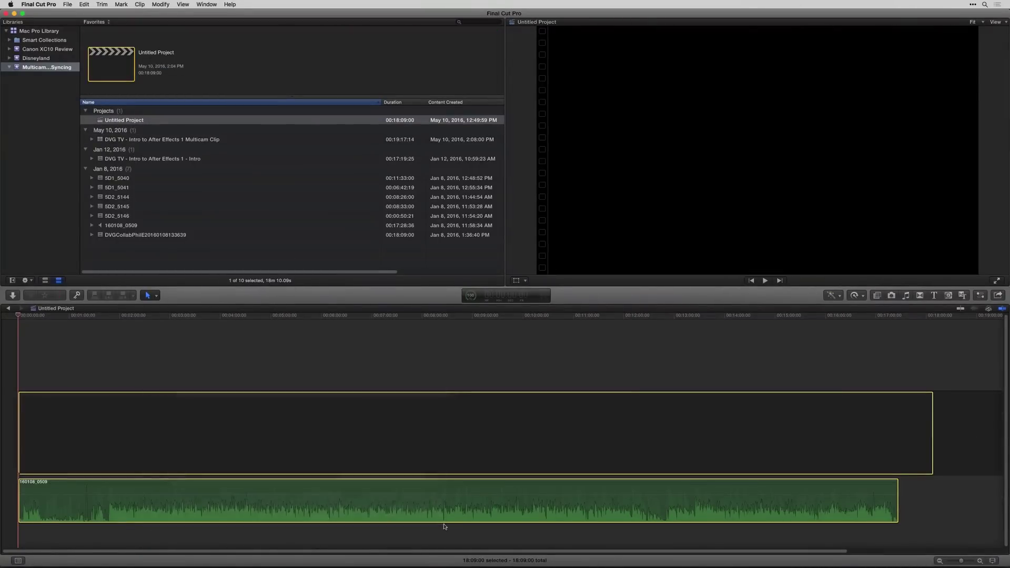
drag(208, 140, 179, 425)
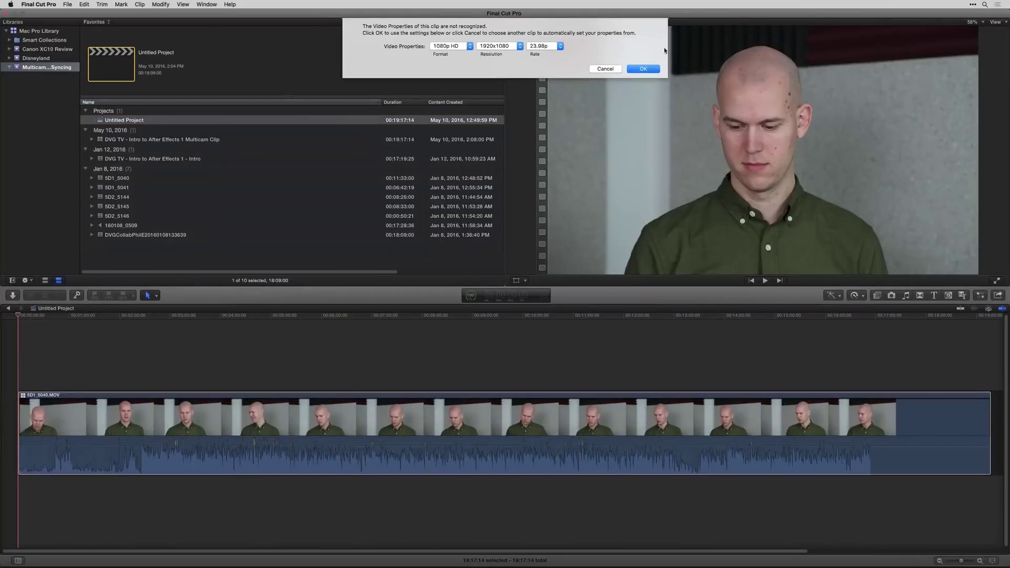
click(643, 69)
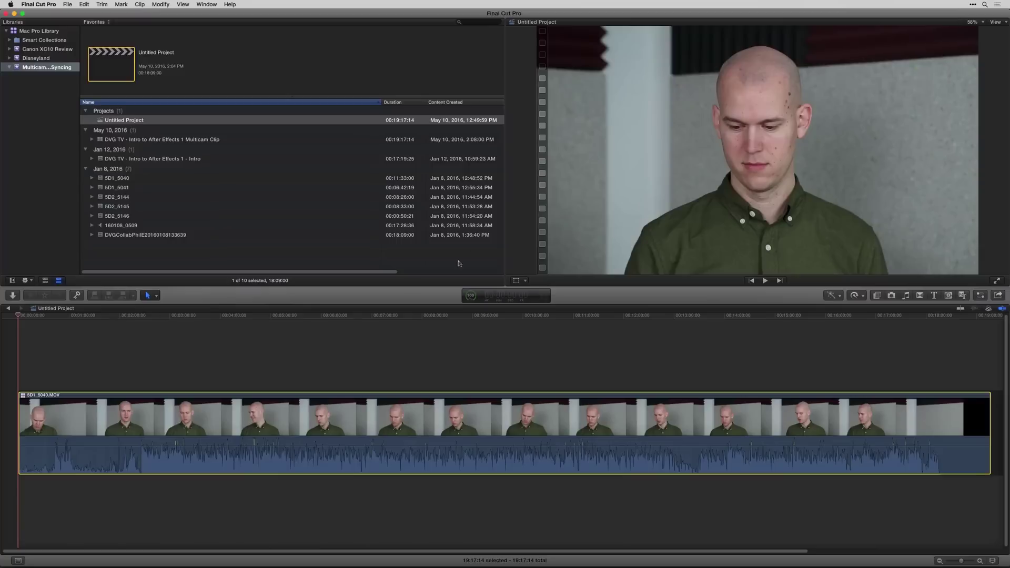
click(996, 23)
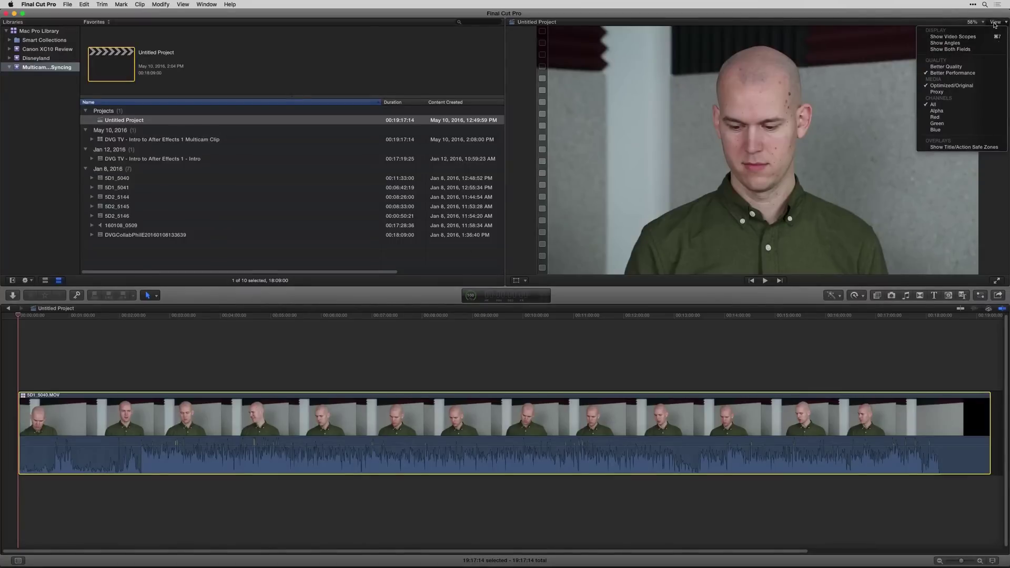
- Show the angle viewer, widen it by narrowing the browser, and set it to 4 Angles
click(991, 44)
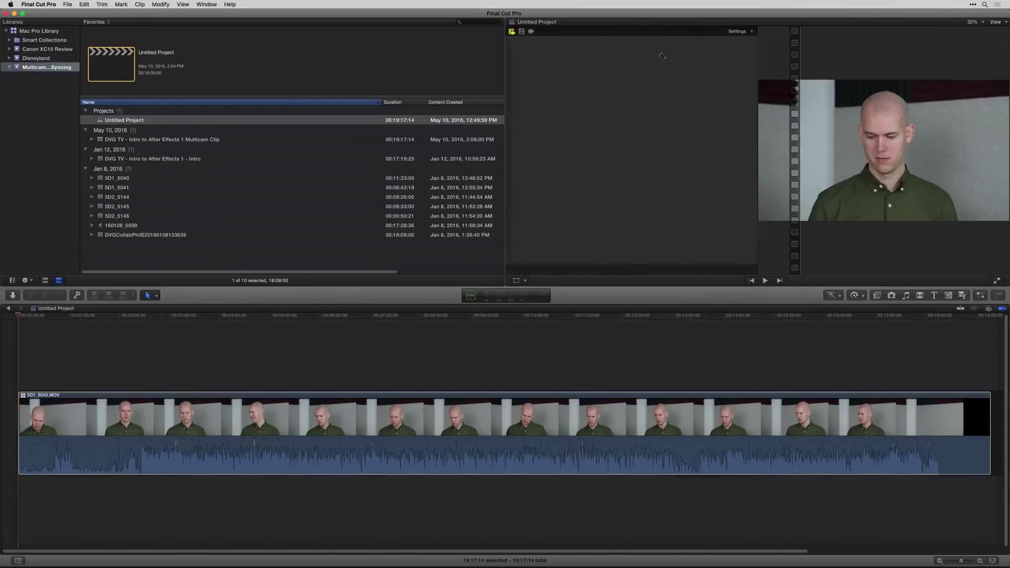
drag(505, 69, 167, 69)
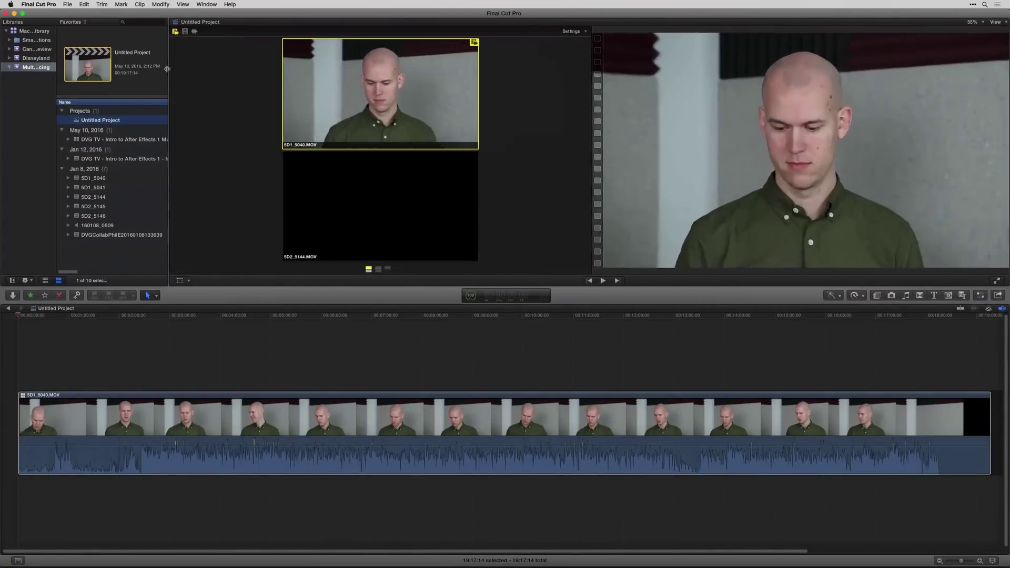
click(571, 31)
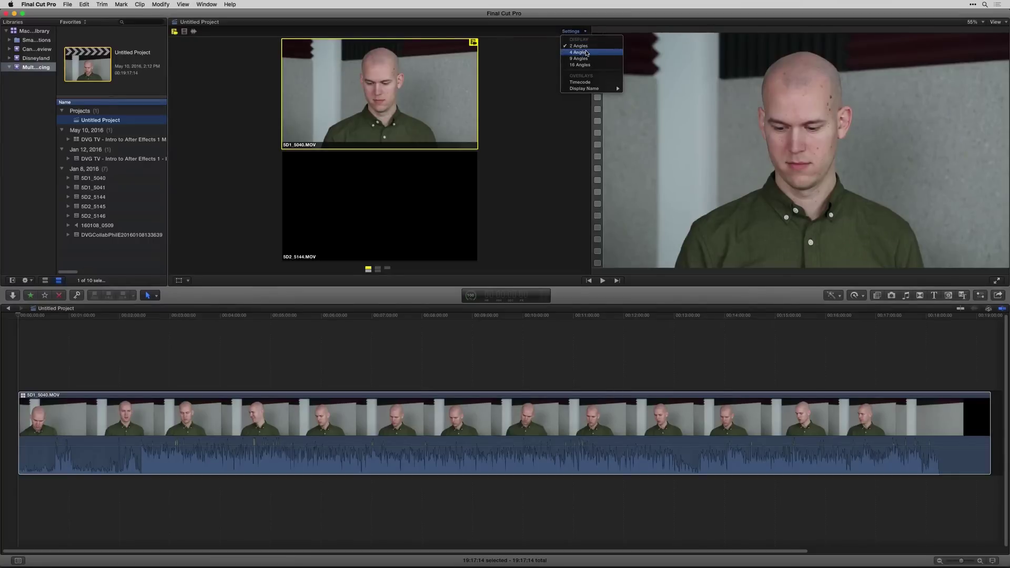
click(587, 53)
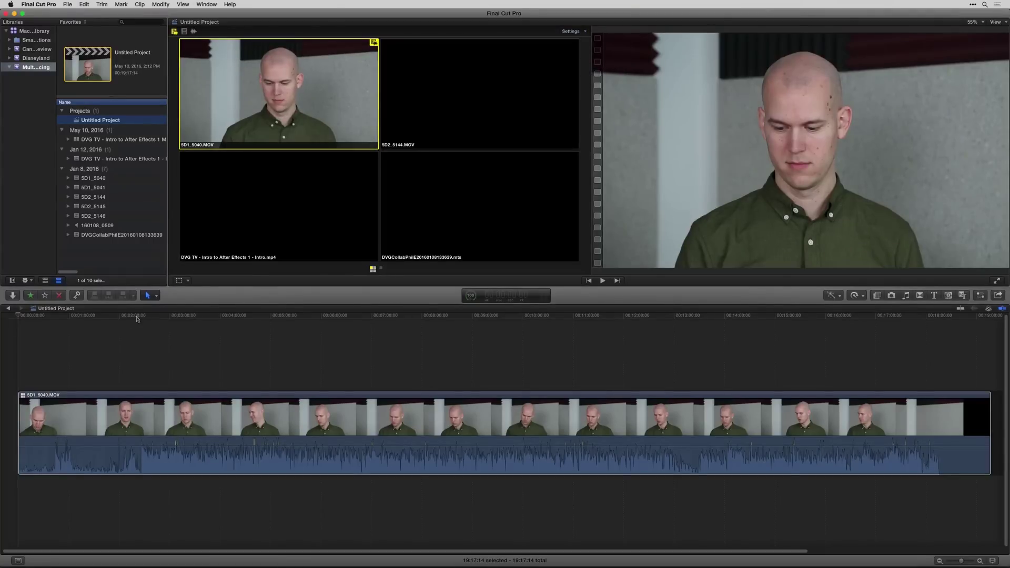
- Test angle cuts at about 5:19 (5D2_5144, DVG TV, DVGCollab), then undo them all
click(176, 315)
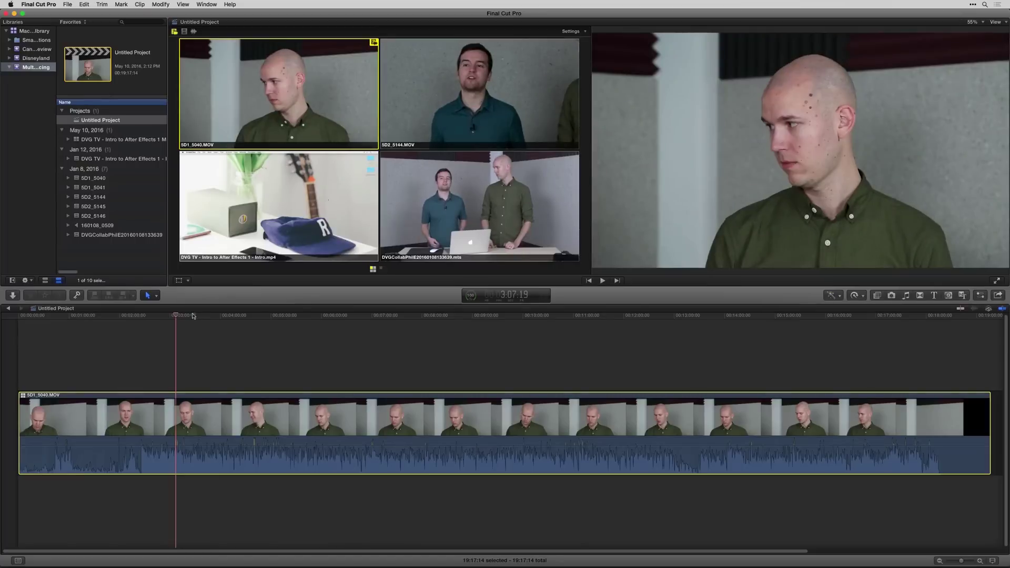
click(287, 315)
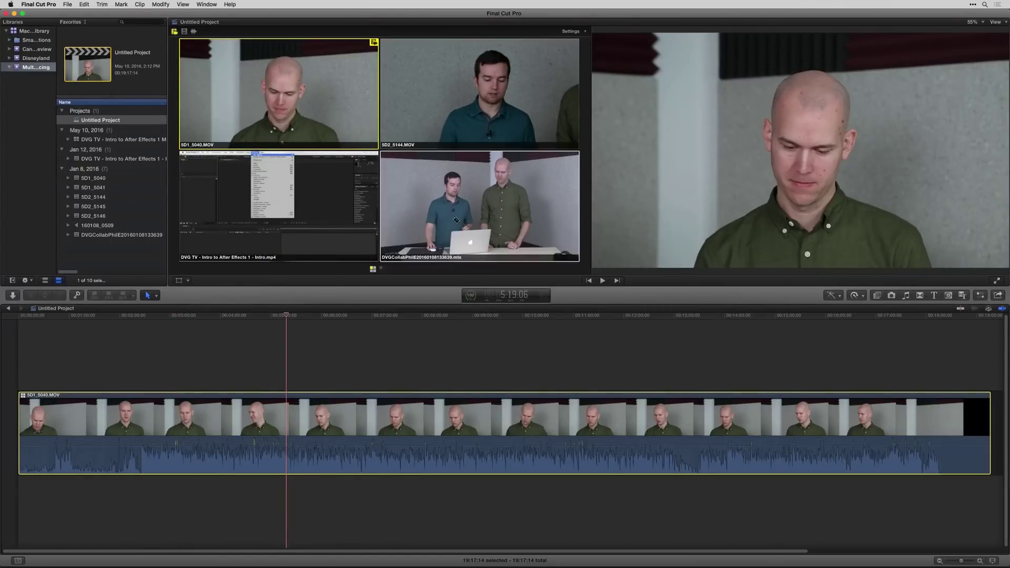
click(505, 82)
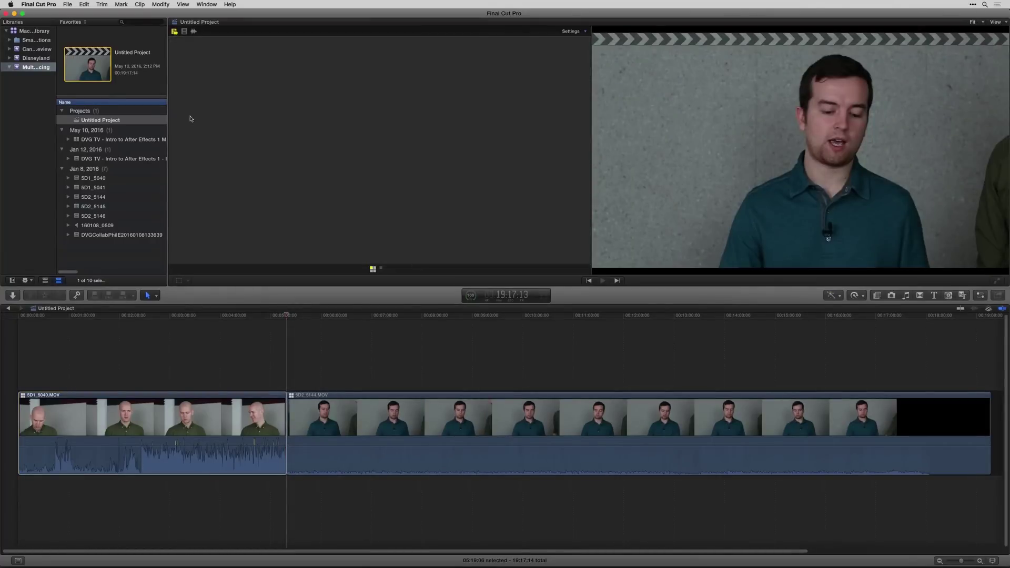
key(super+z)
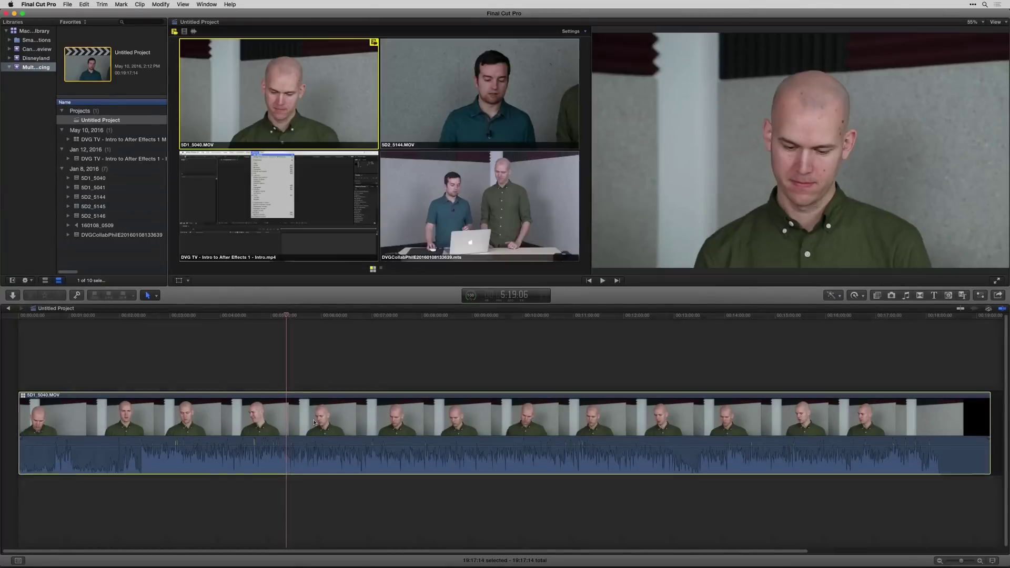
click(456, 82)
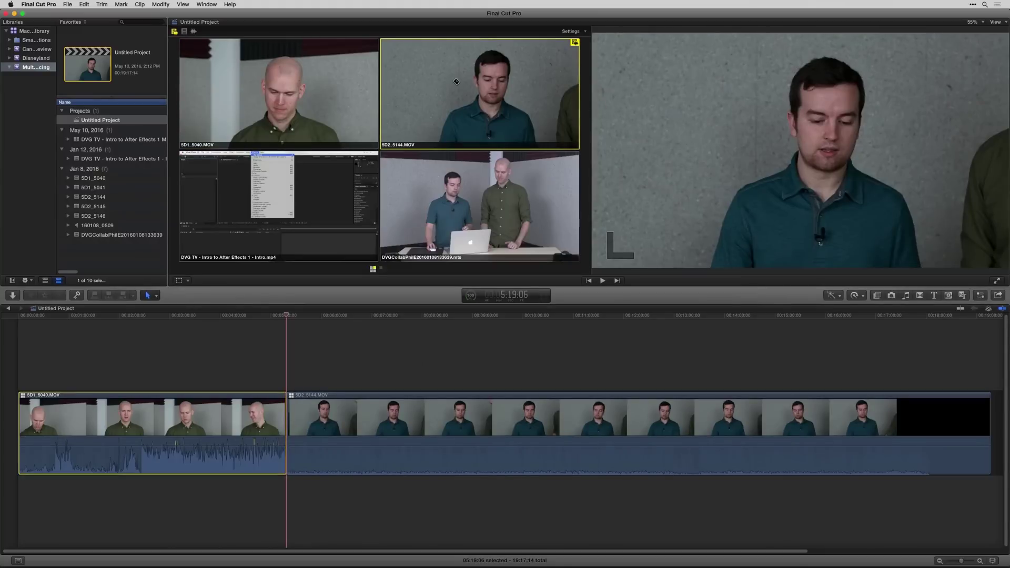
key(3)
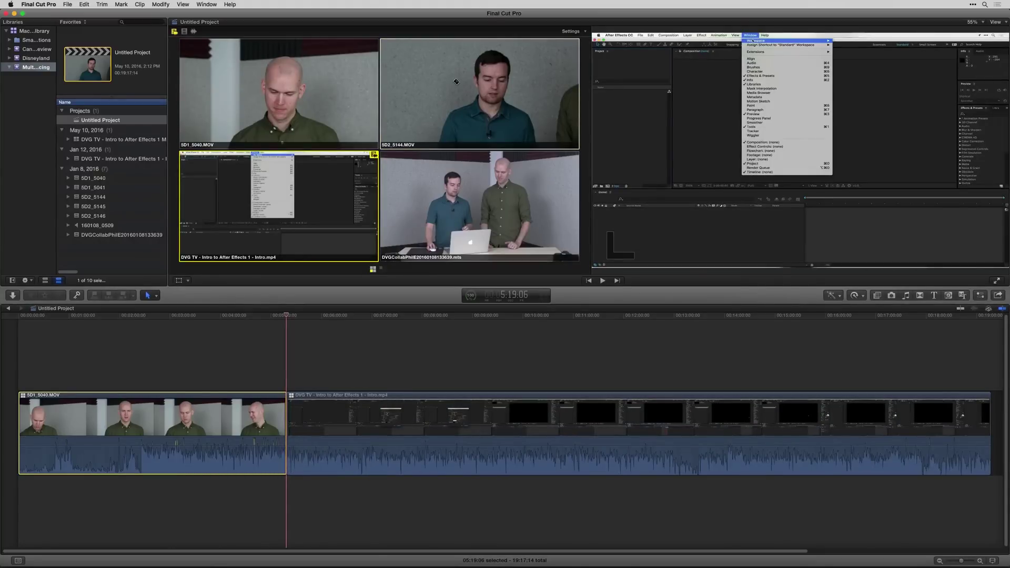
key(4)
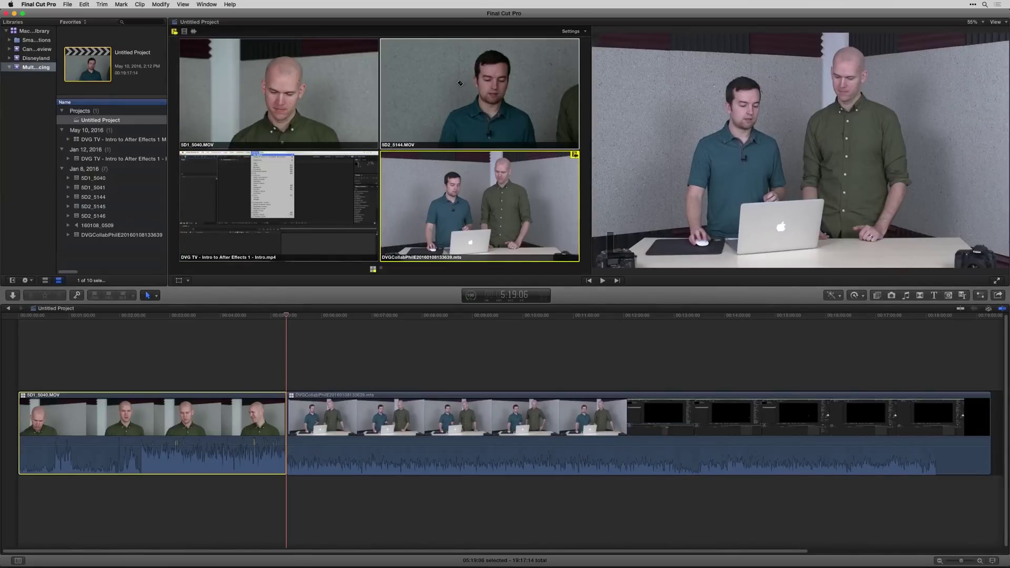
click(349, 190)
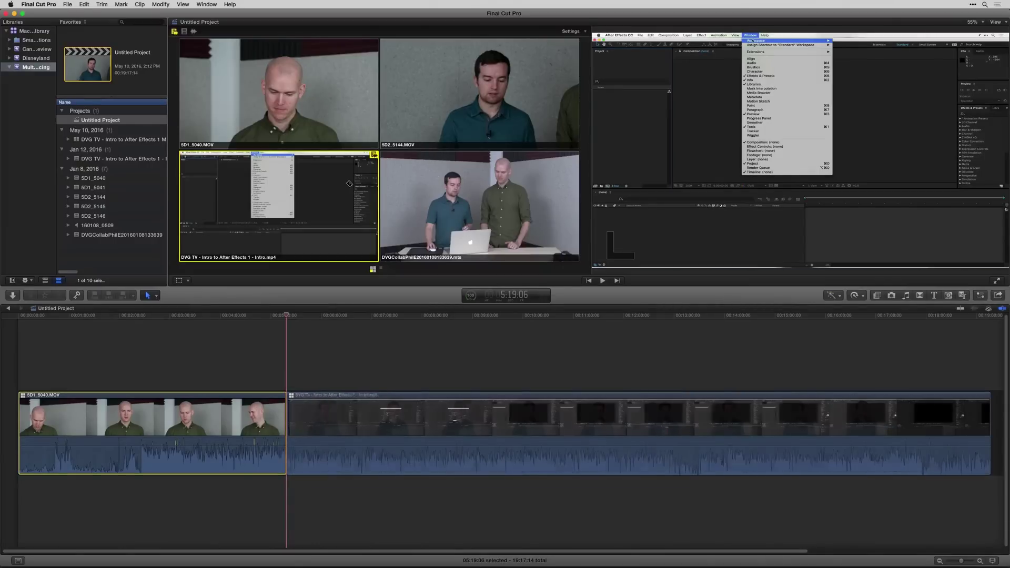
key(2)
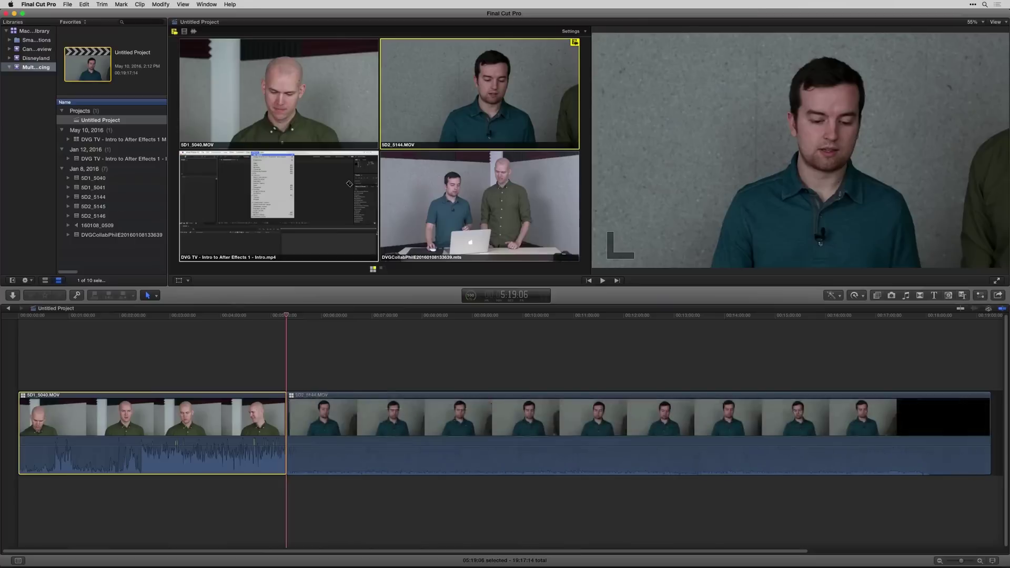
key(1)
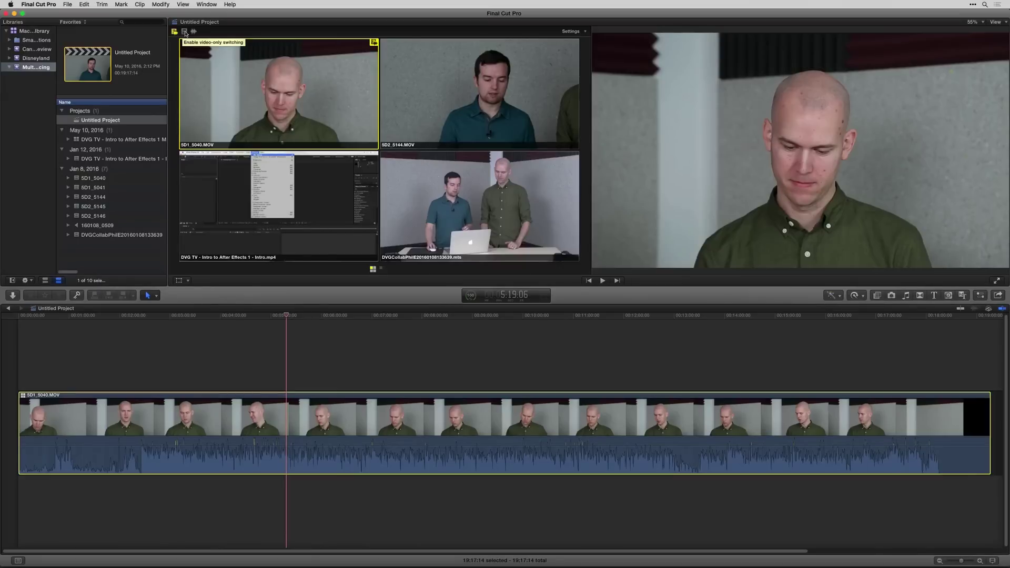
- Enable video-only switching, test cuts to angles 2, 3 and 4 at 5:19, 7:22 and 9:00, then undo them
click(185, 32)
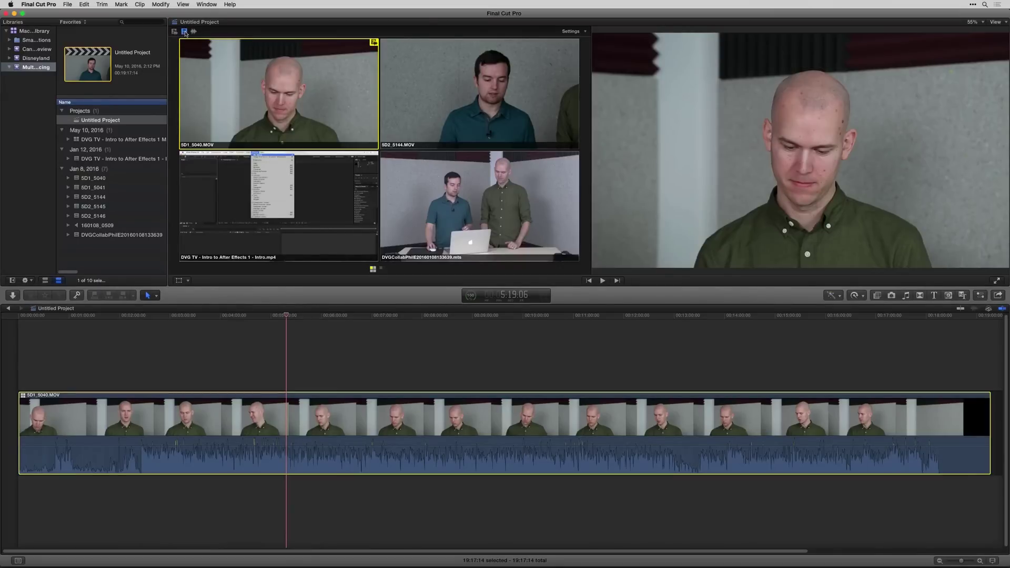
key(2)
click(390, 315)
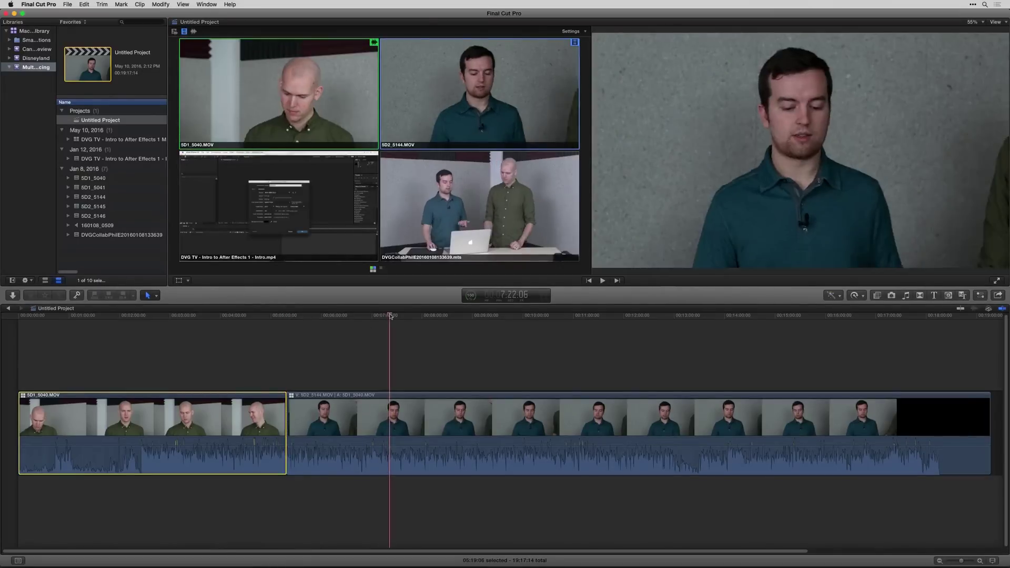
key(3)
click(471, 315)
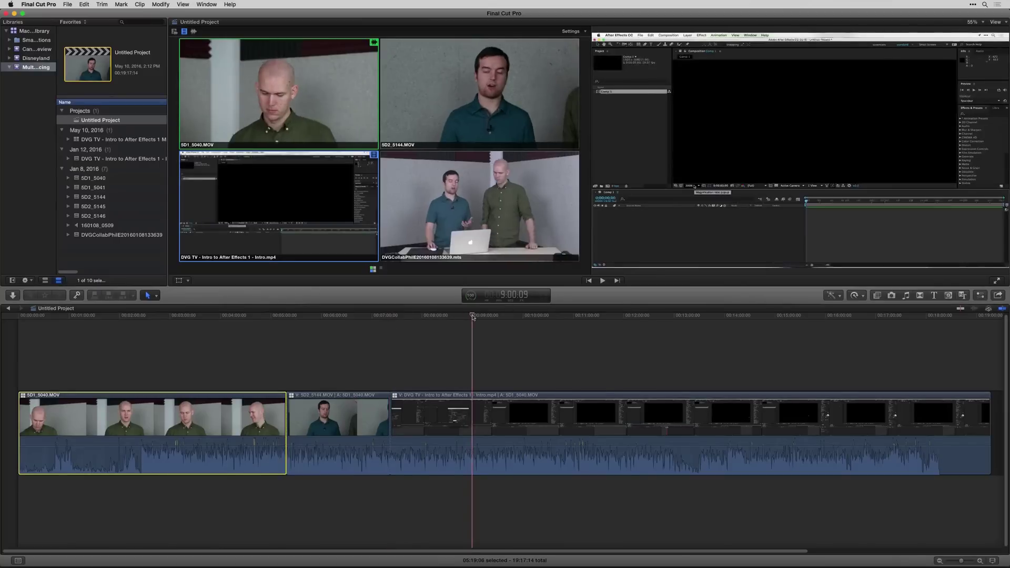
key(4)
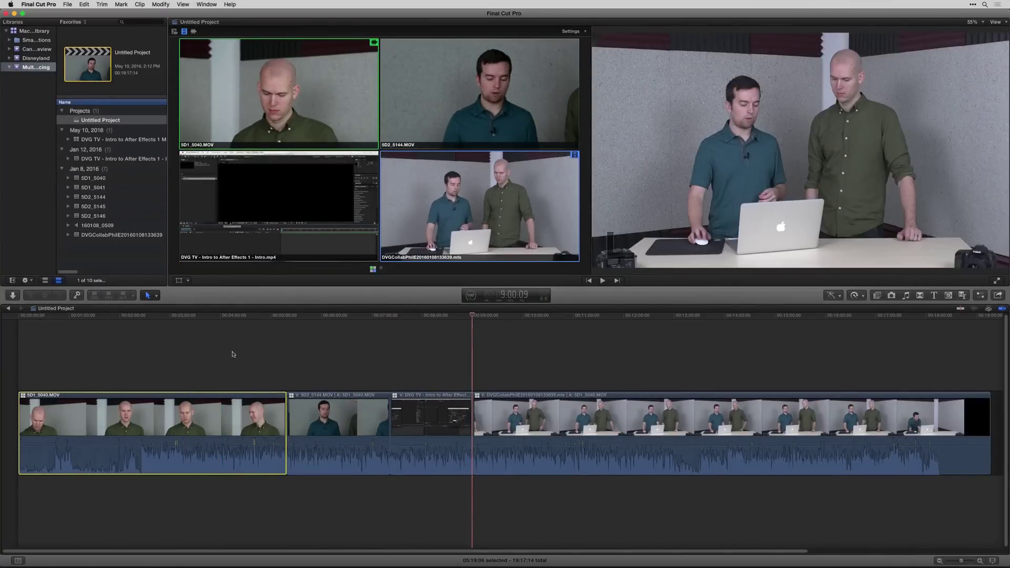
key(super+z)
key(super+z)
key(super+z)
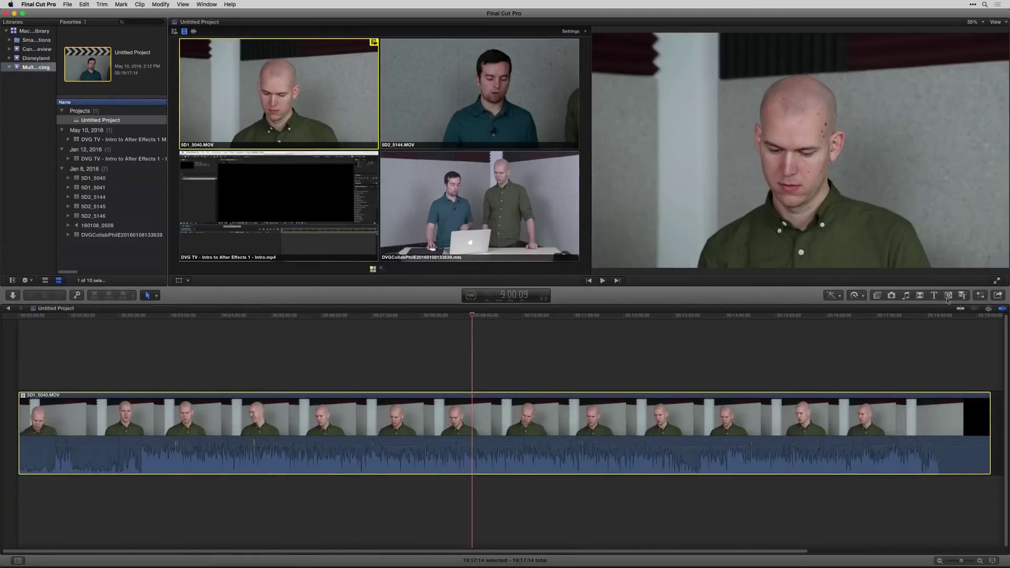
click(979, 296)
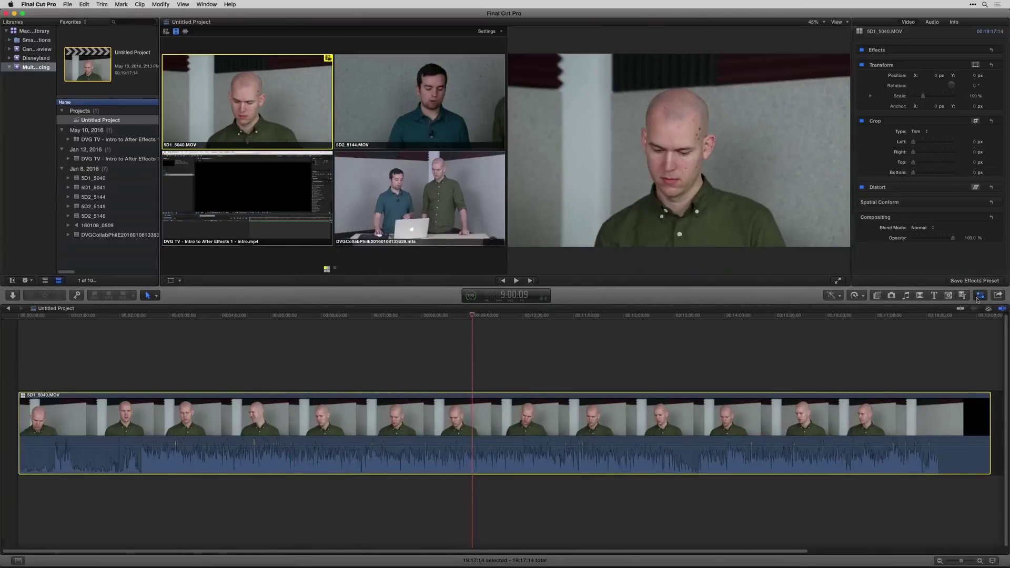
- Swap the clip's audio from 5D1_5040 camera sound to 160108_0509.wav and play from about 5:06
click(932, 21)
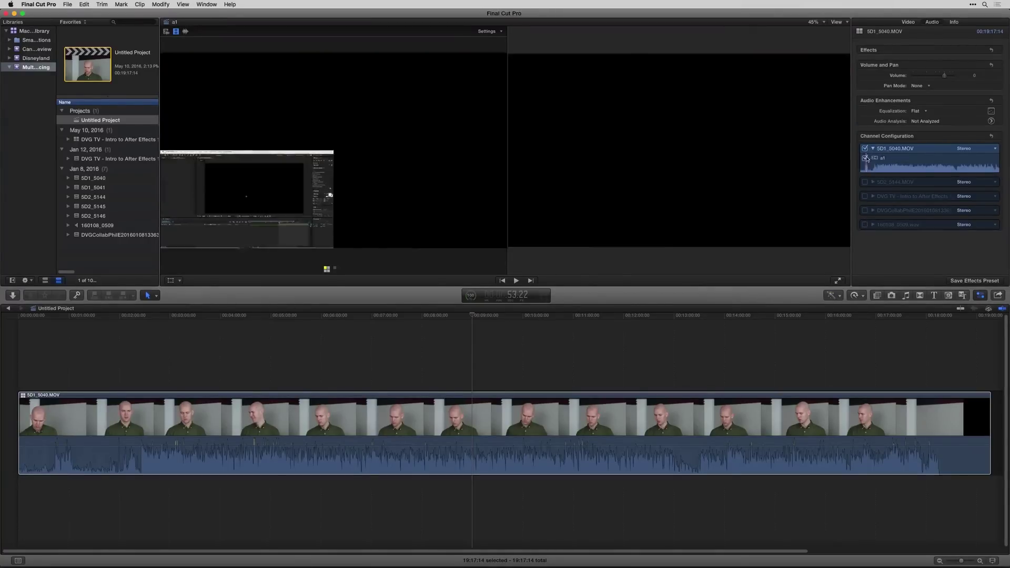
click(866, 157)
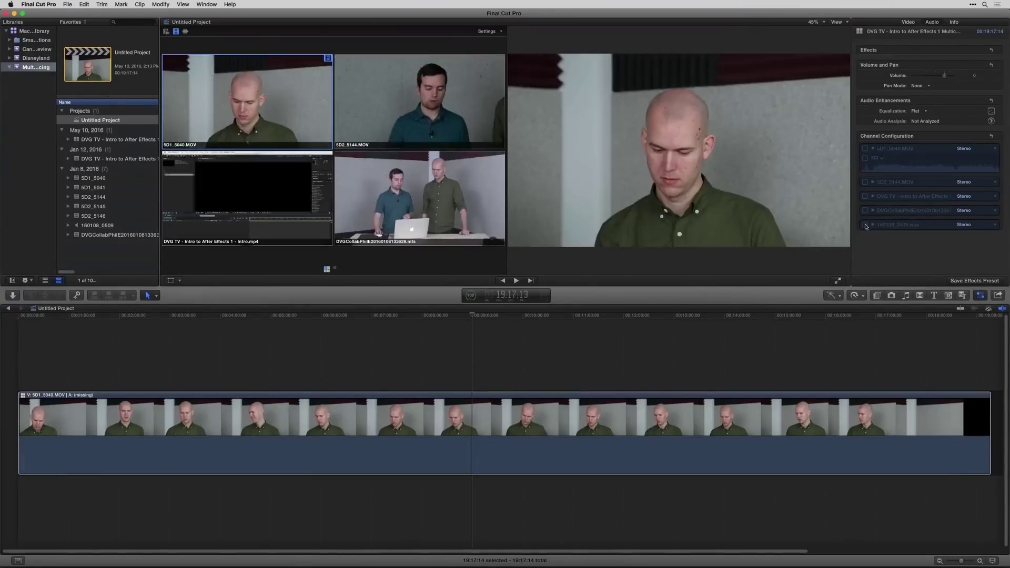
click(865, 225)
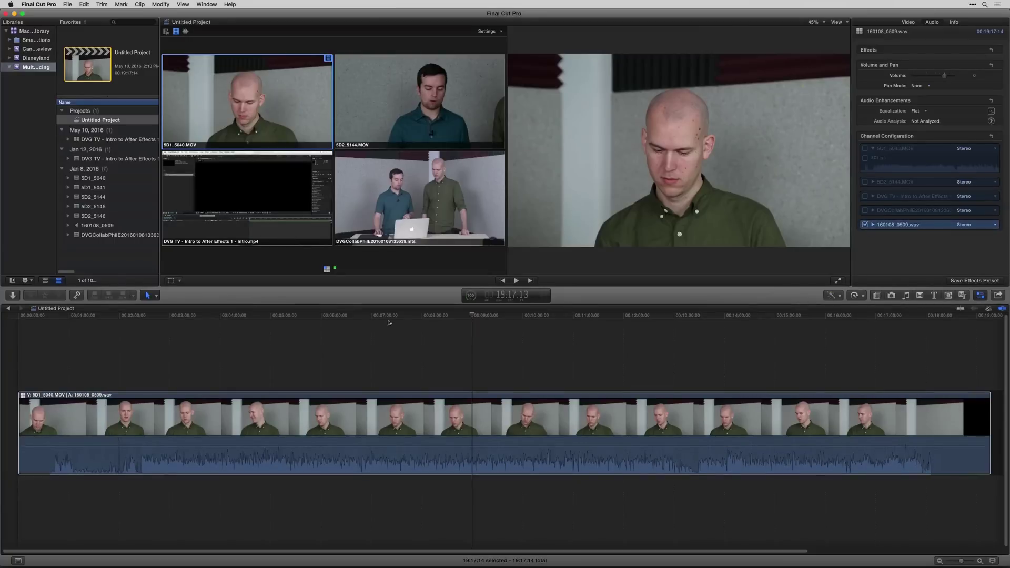
click(276, 315)
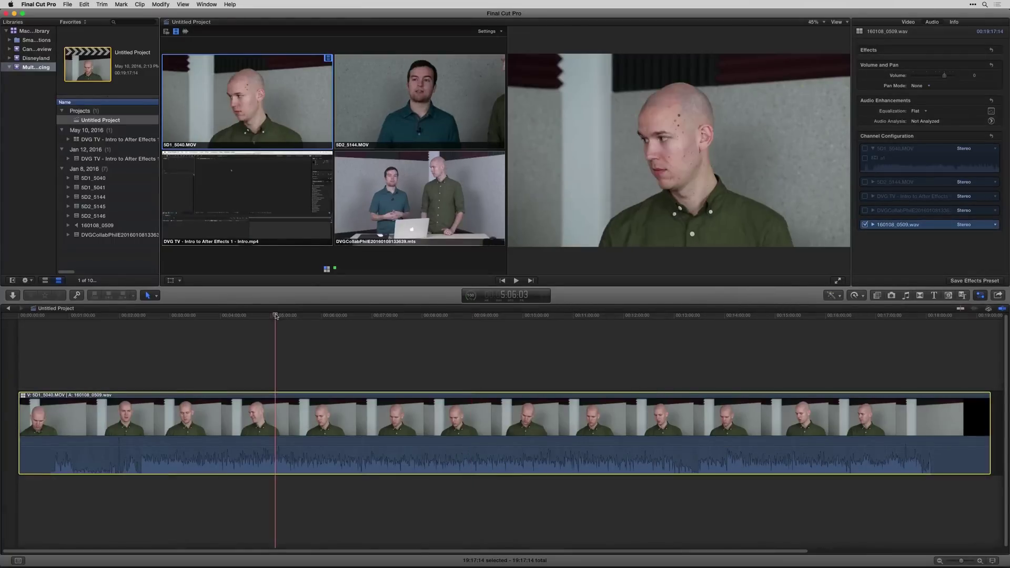
key(space)
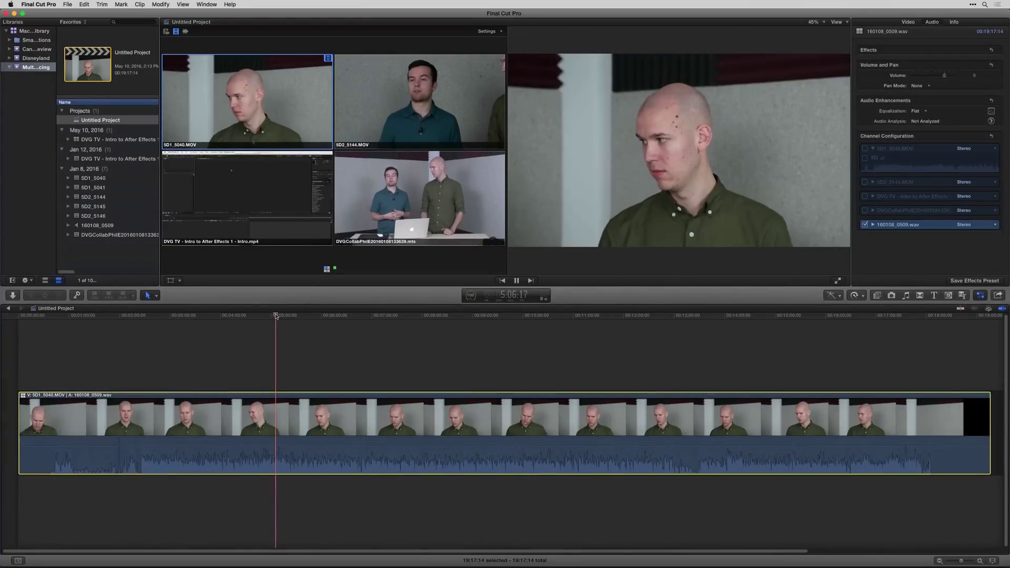
key(space)
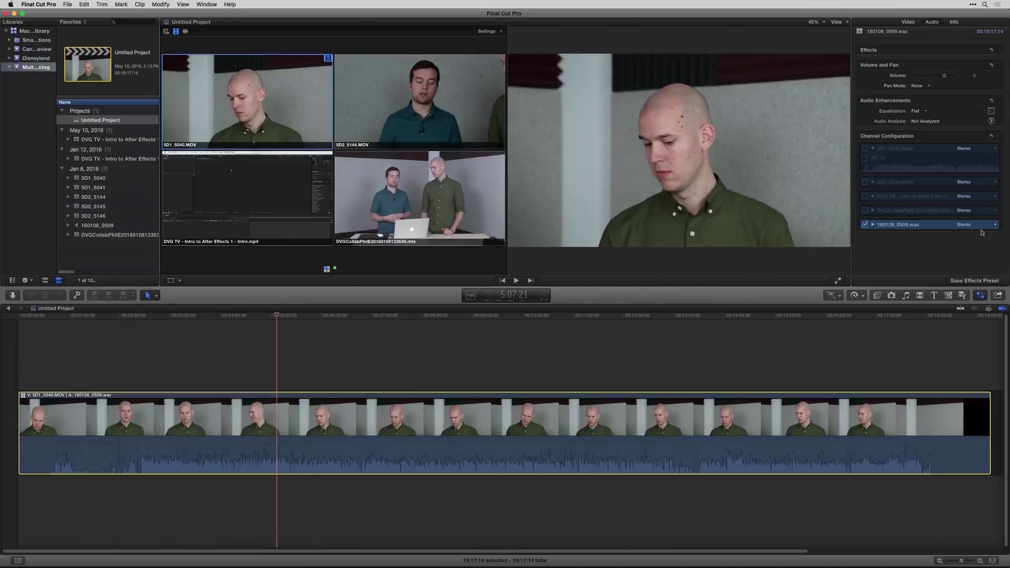
- Expand the 160108_0509.wav channel configuration to show its stereo channel
click(982, 227)
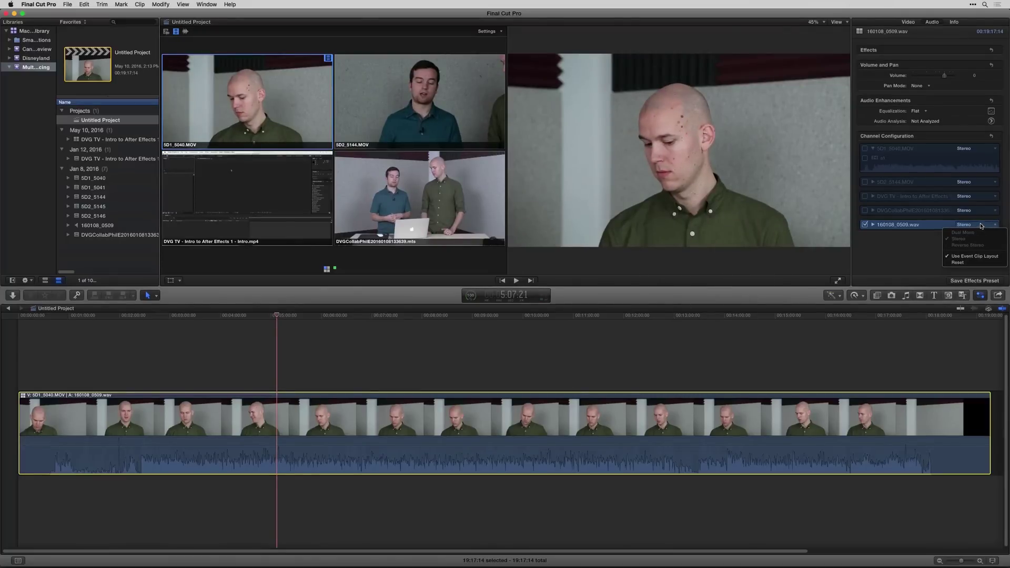
click(975, 256)
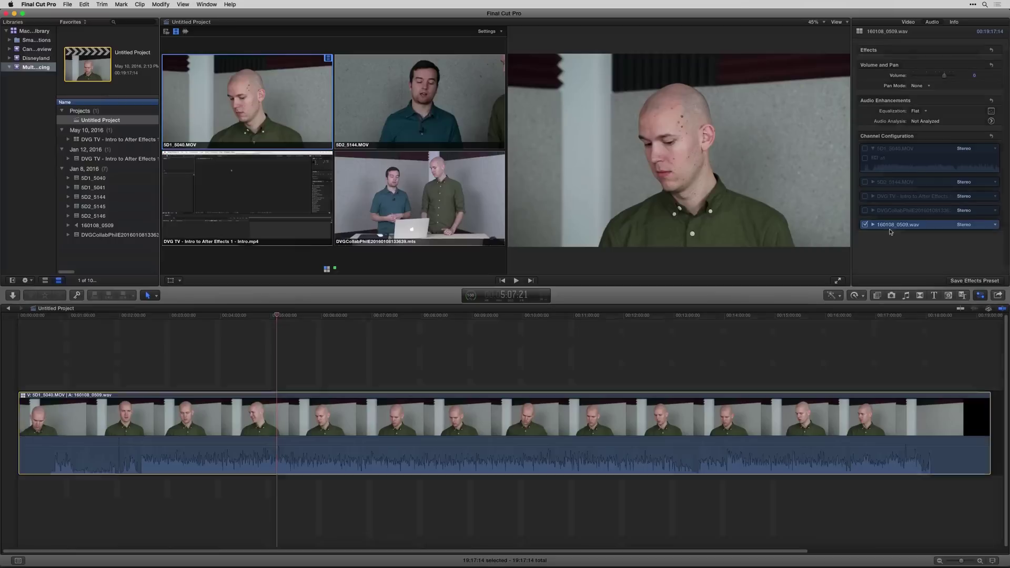
click(975, 224)
click(975, 229)
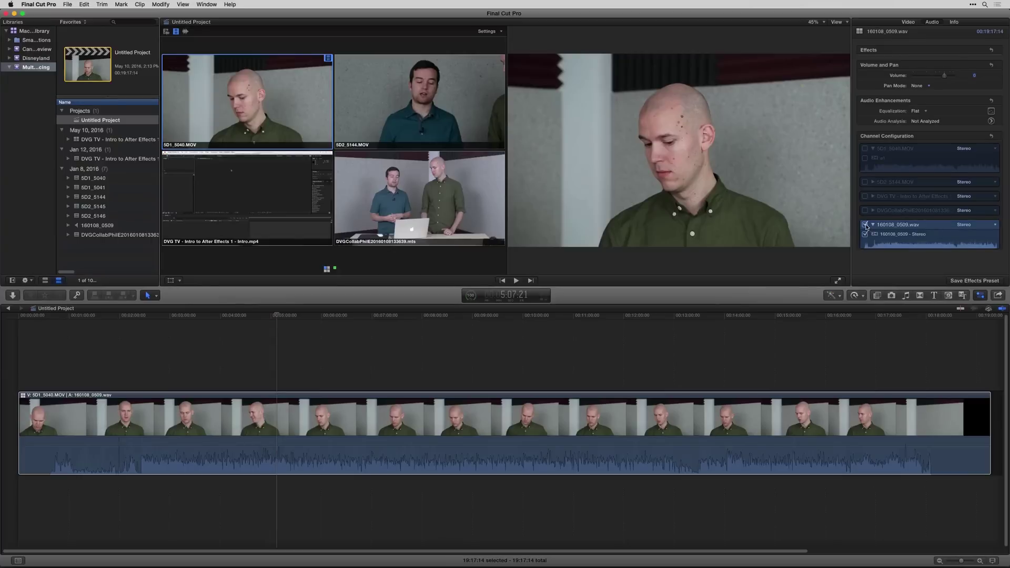
- Open the multicam clip, set 160108_0509.wav to Dual Mono, and reopen the Untitled Project
click(122, 140)
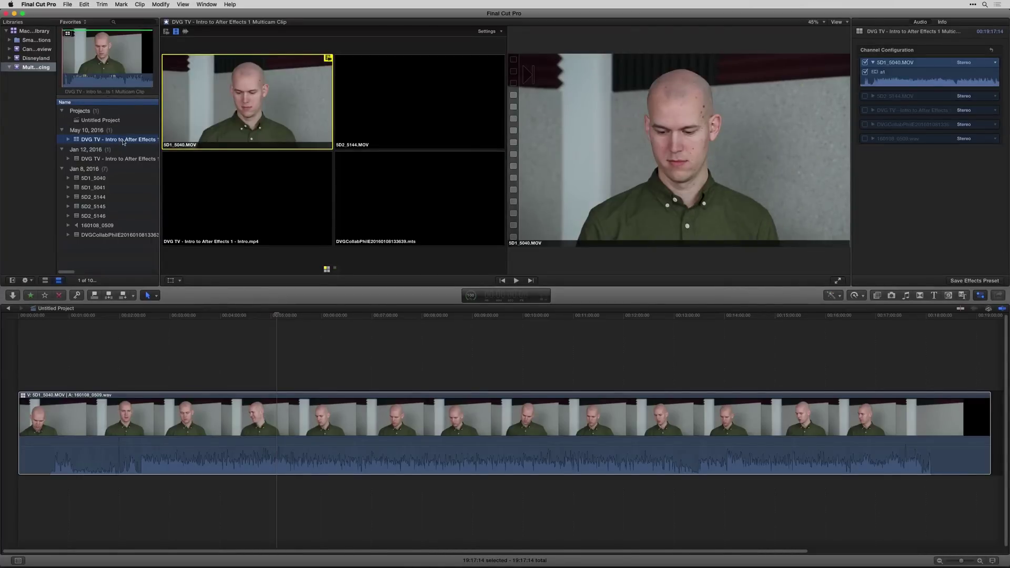
double_click(122, 140)
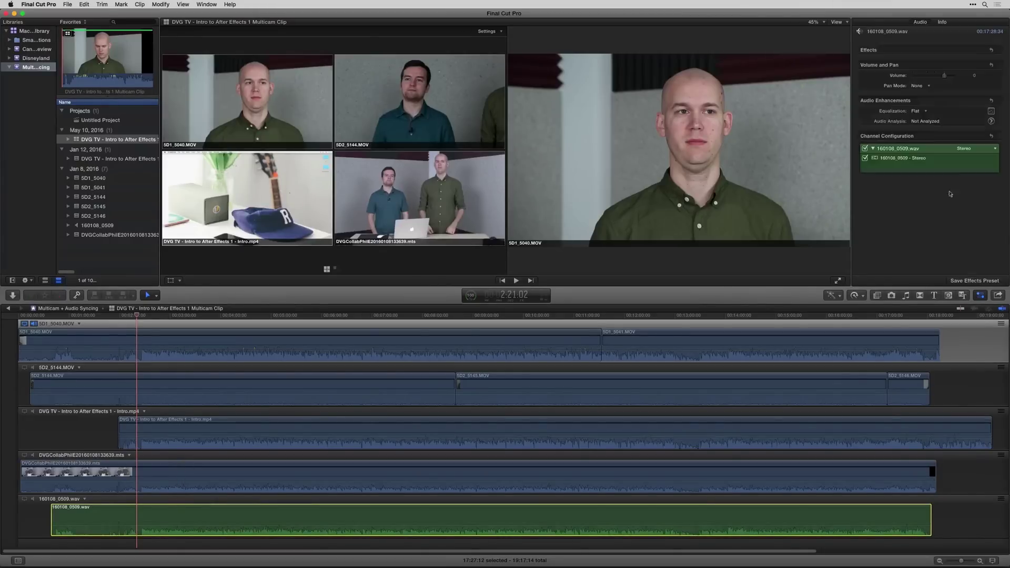
click(963, 149)
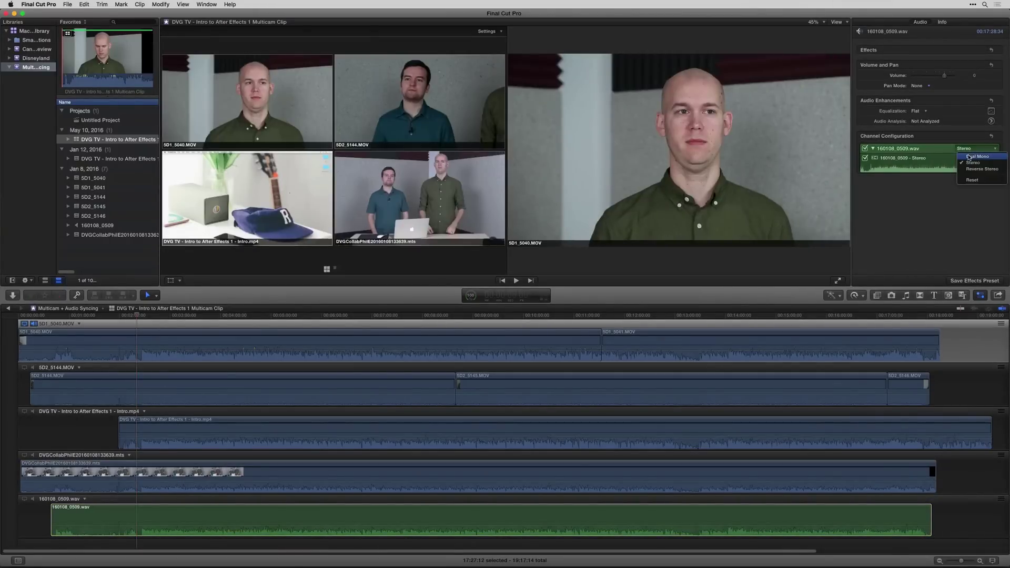
click(969, 157)
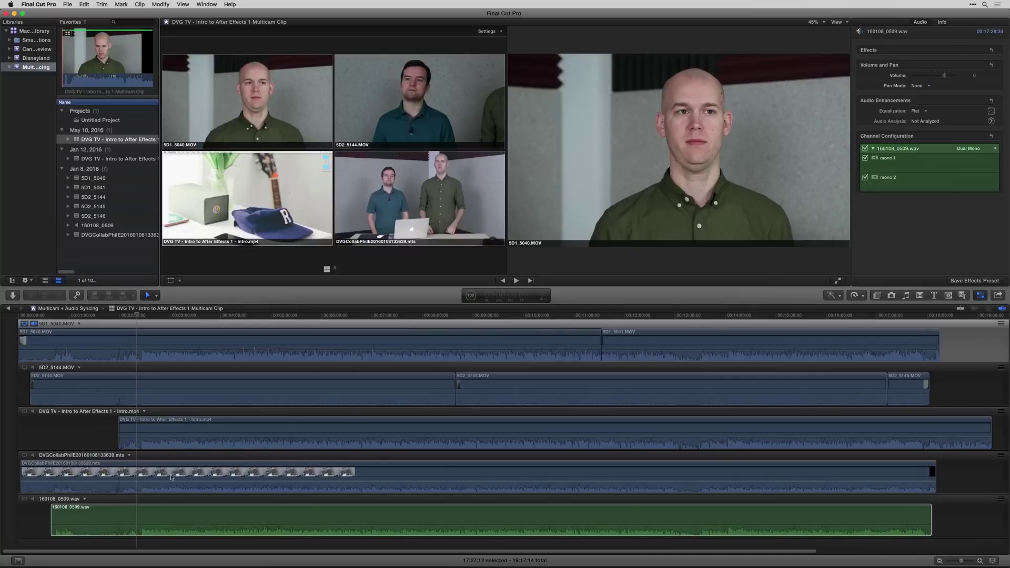
click(113, 121)
double_click(114, 122)
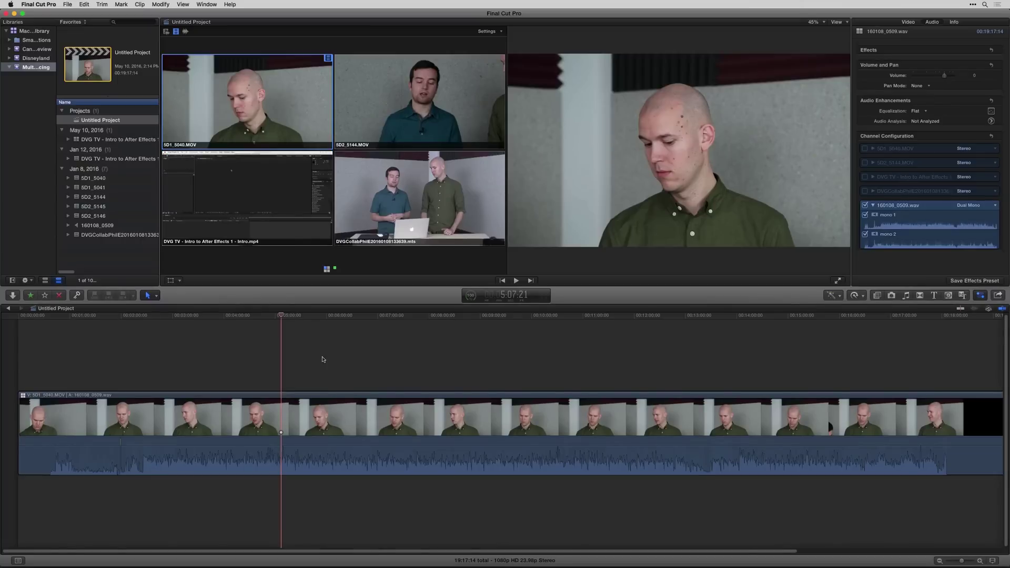
- Switch to PluralEyes 3, close the Exports window, and browse Cameras 2–4 and Audio Recorder 1
key(super+Tab)
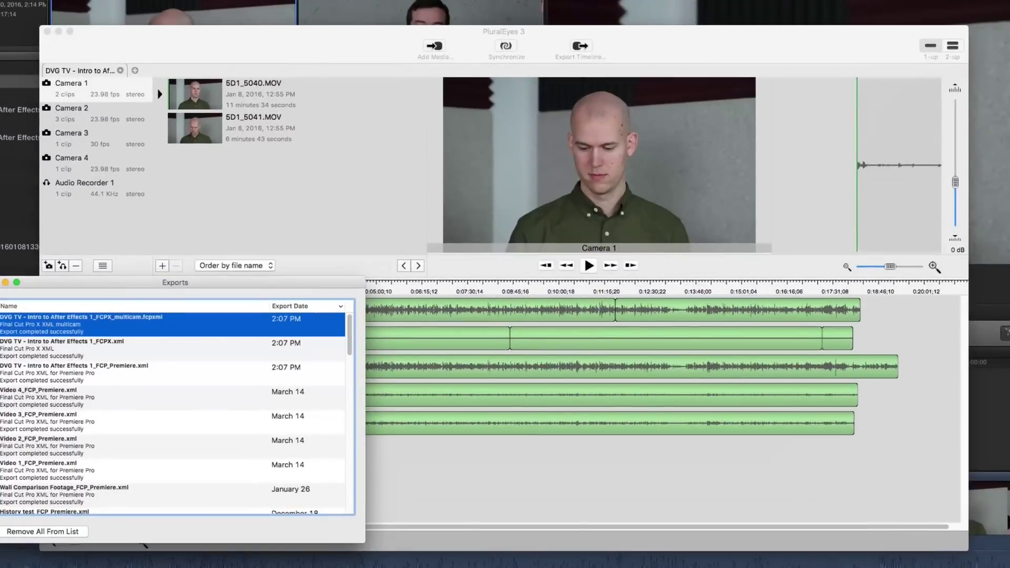
key(super+w)
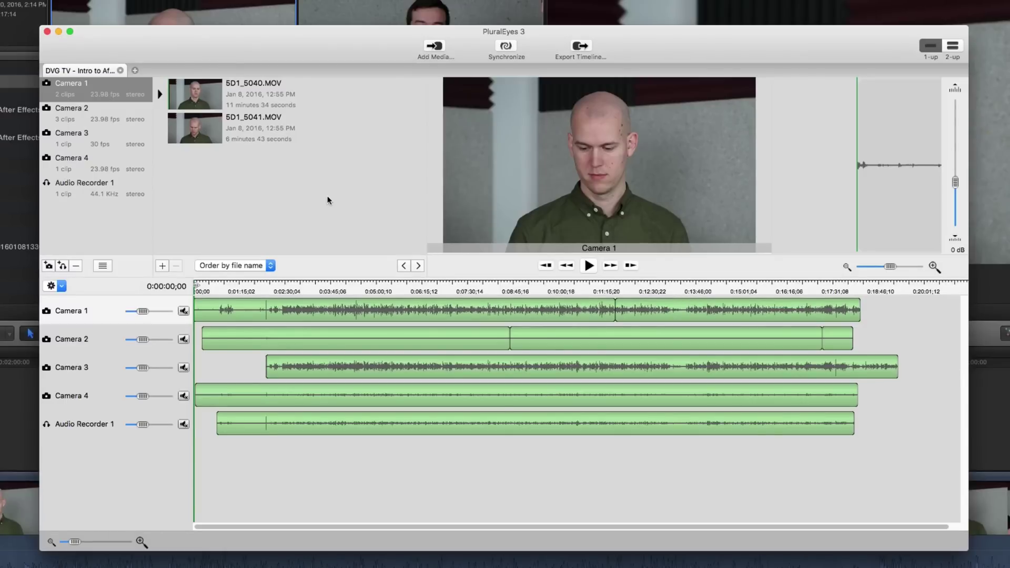
click(69, 112)
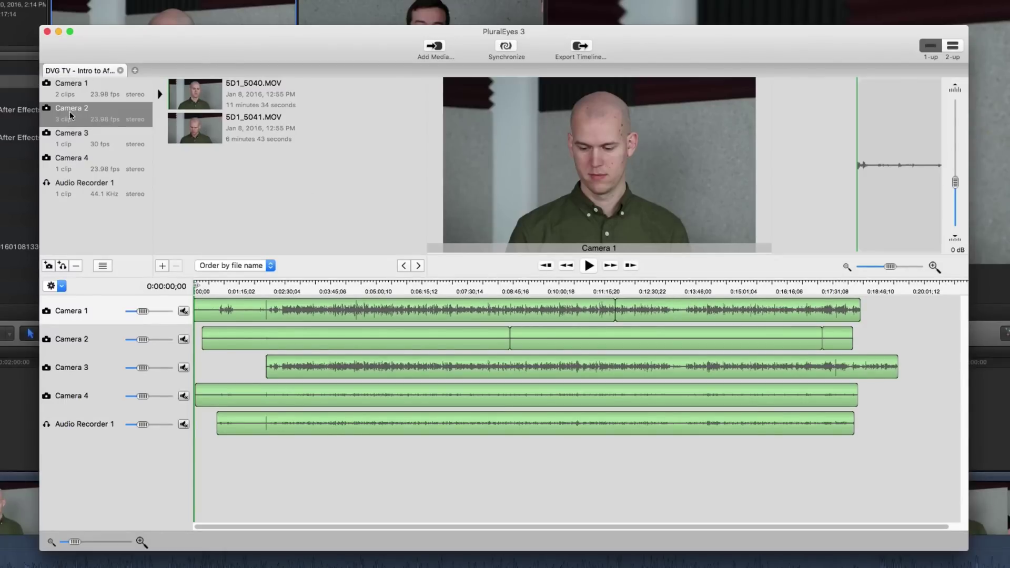
click(98, 145)
click(107, 166)
click(109, 186)
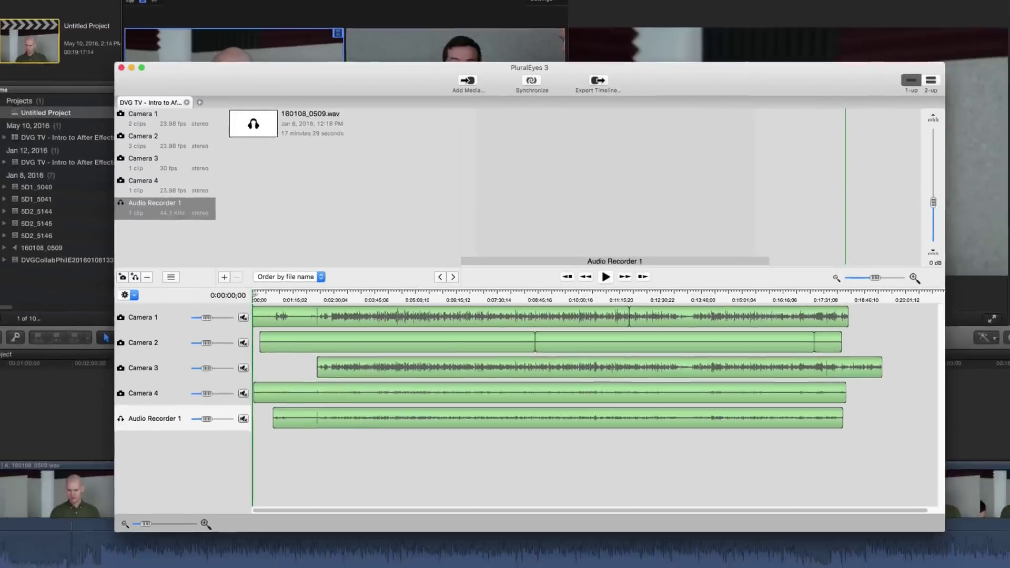
- Preview PluralEyes' Final Cut Pro X timeline export, cancel it, and return to Final Cut Pro
click(76, 5)
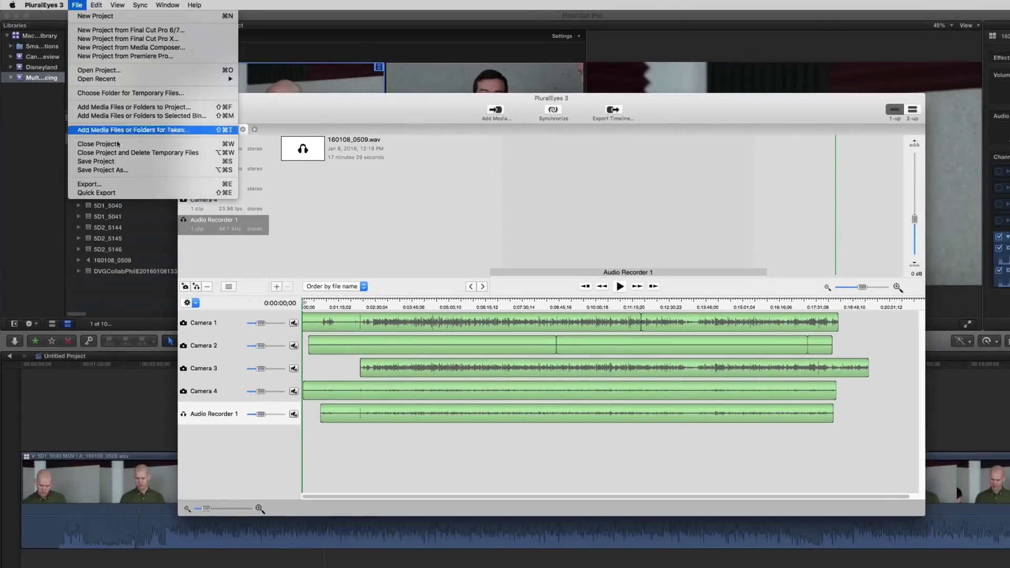
click(125, 184)
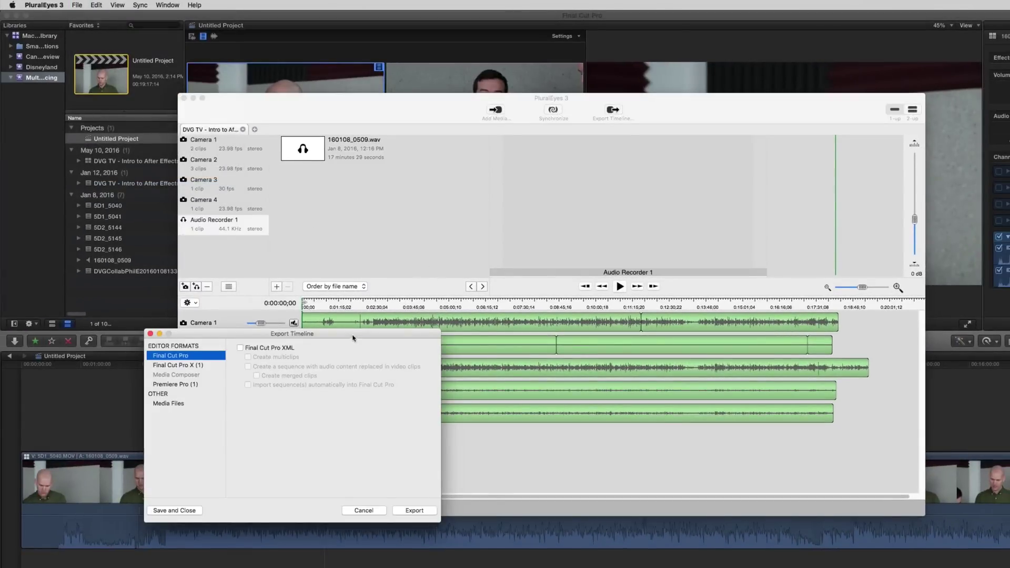
click(500, 212)
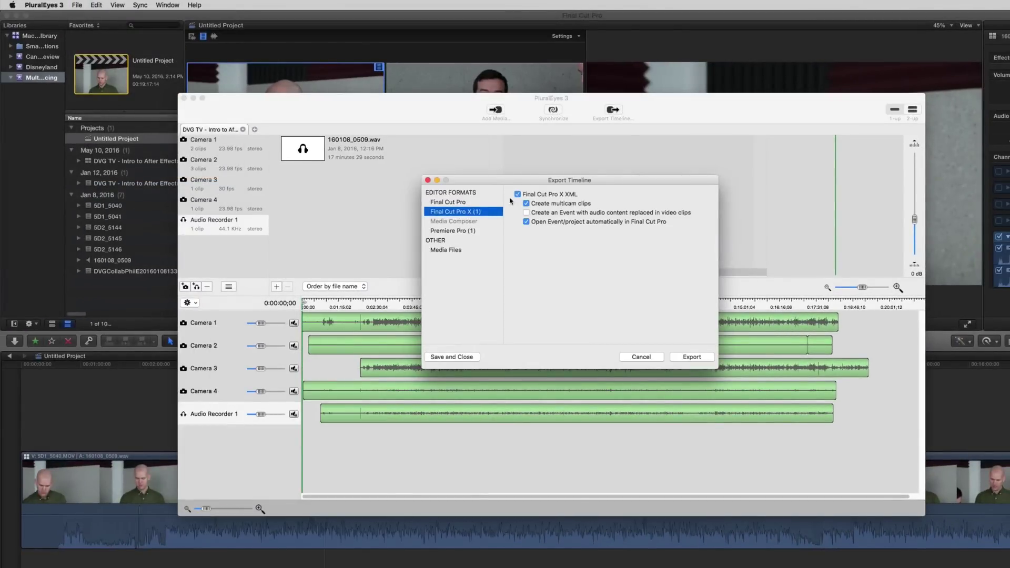
click(652, 356)
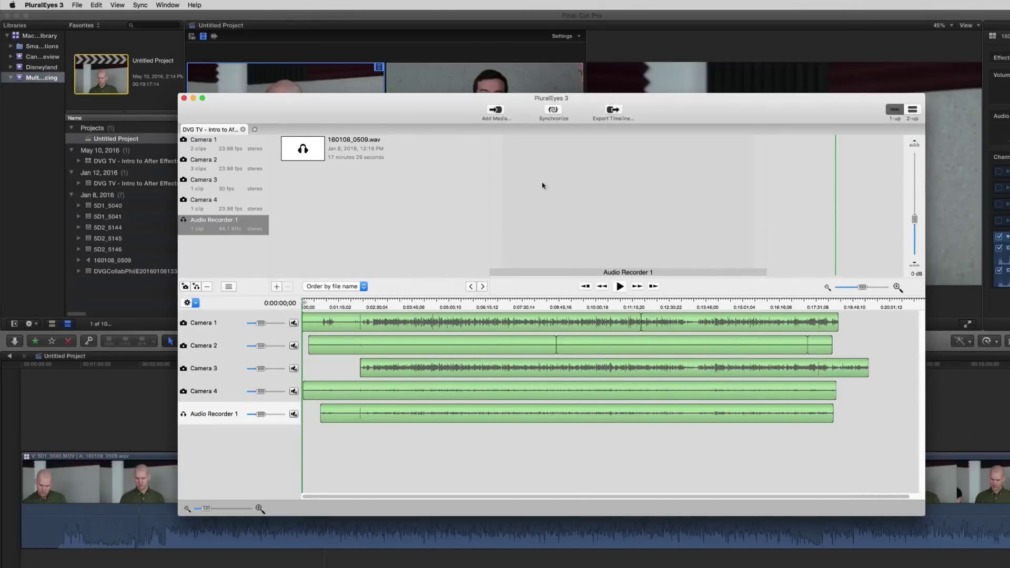
click(335, 20)
- Start an XML import, then open the DVG TV multicam clip in the Angle Editor
click(79, 5)
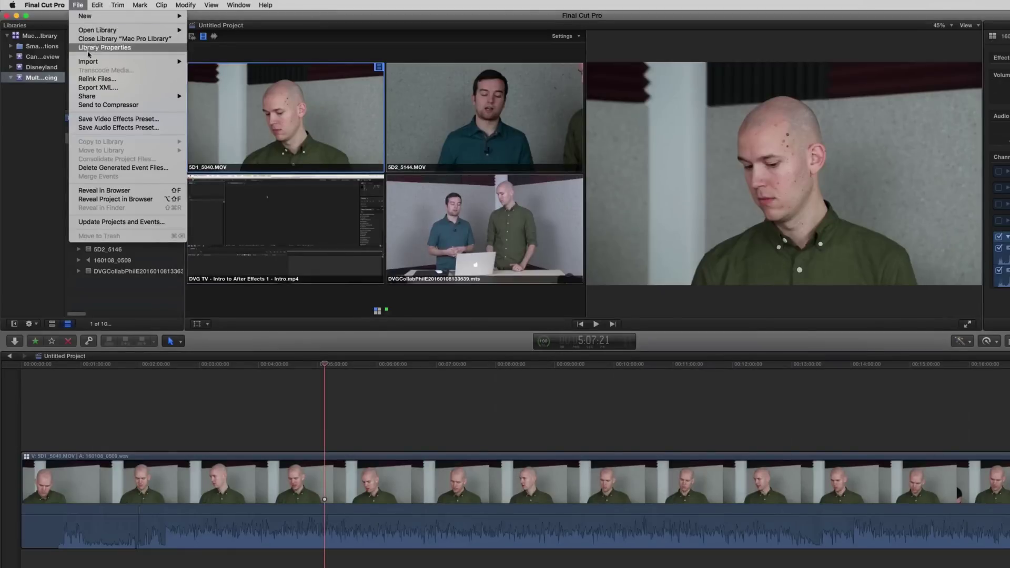
mouse_move(91, 61)
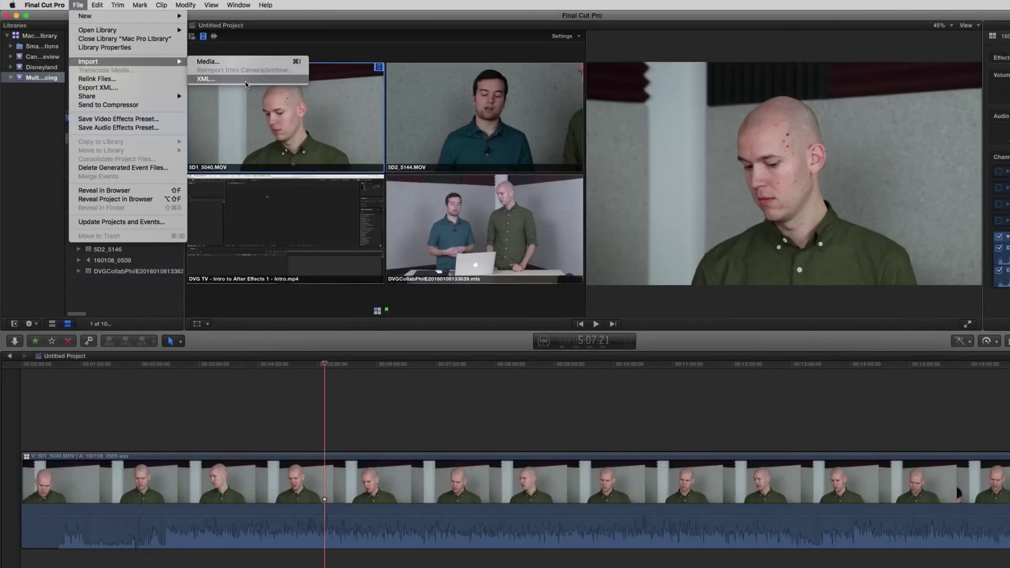
click(245, 79)
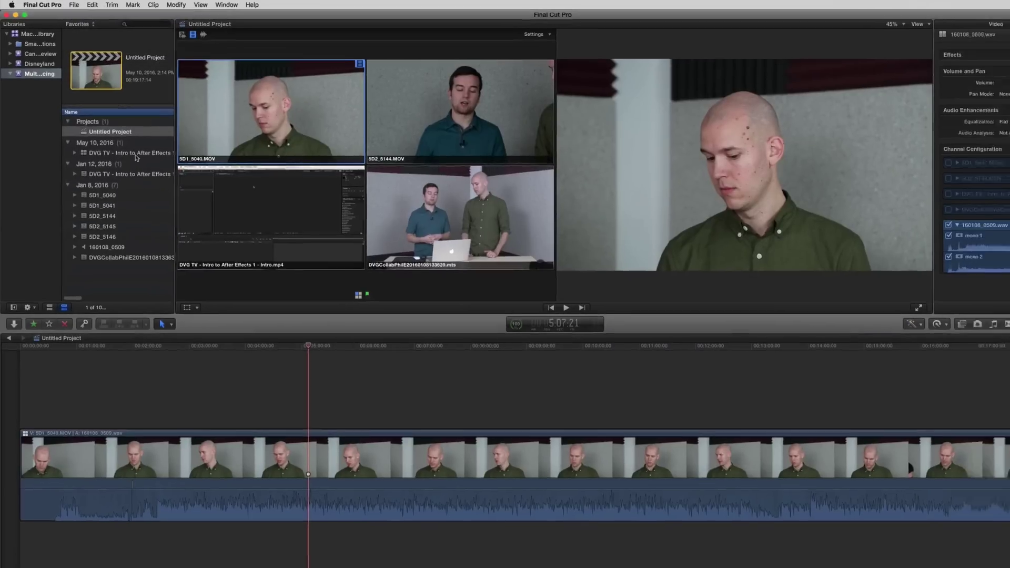
double_click(136, 153)
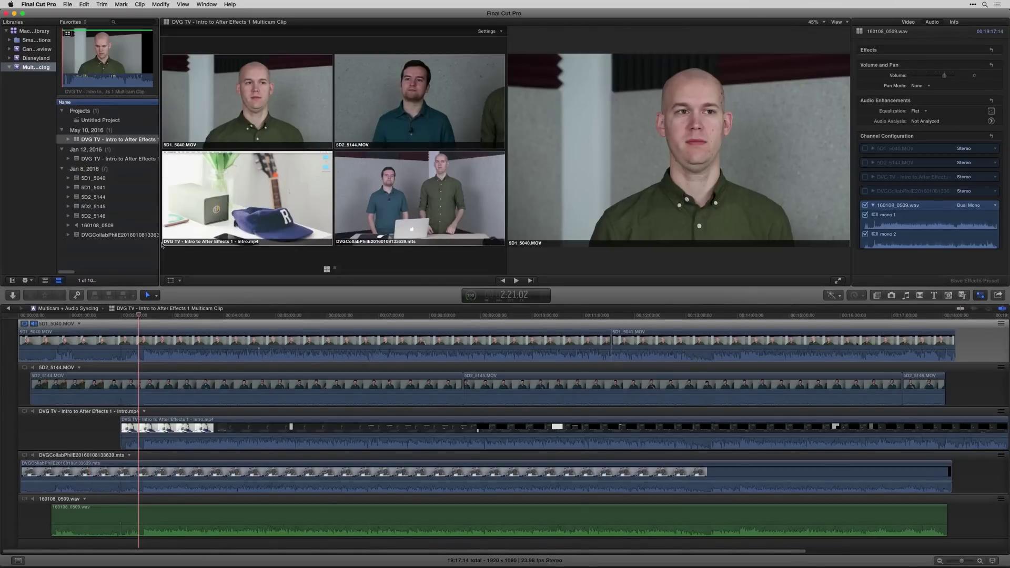
click(152, 459)
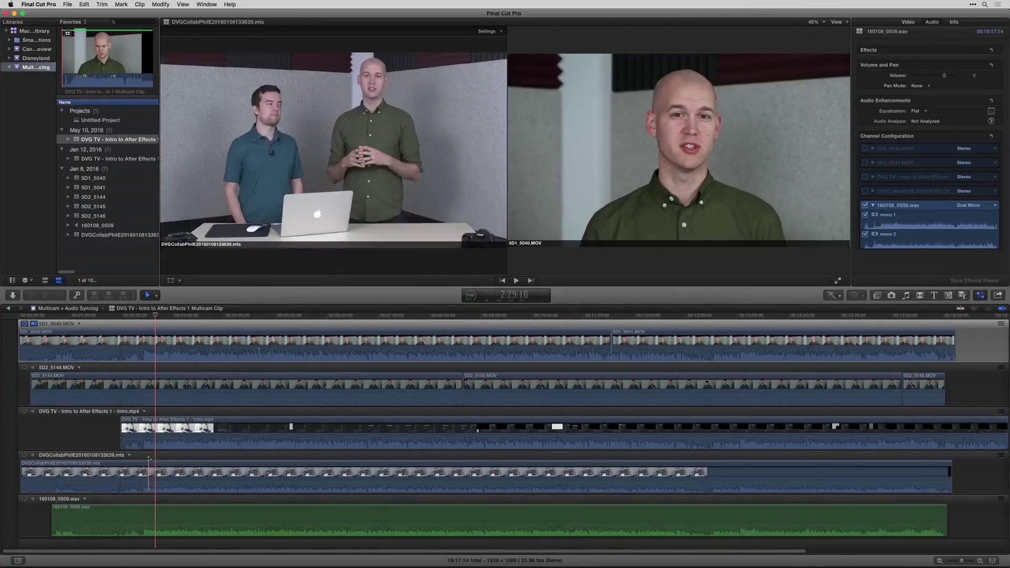
click(149, 420)
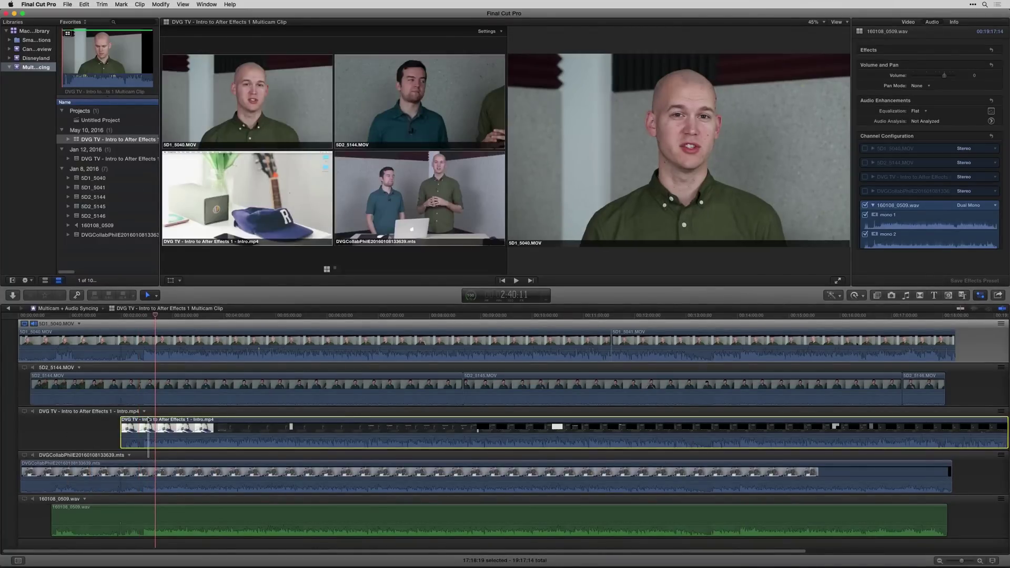